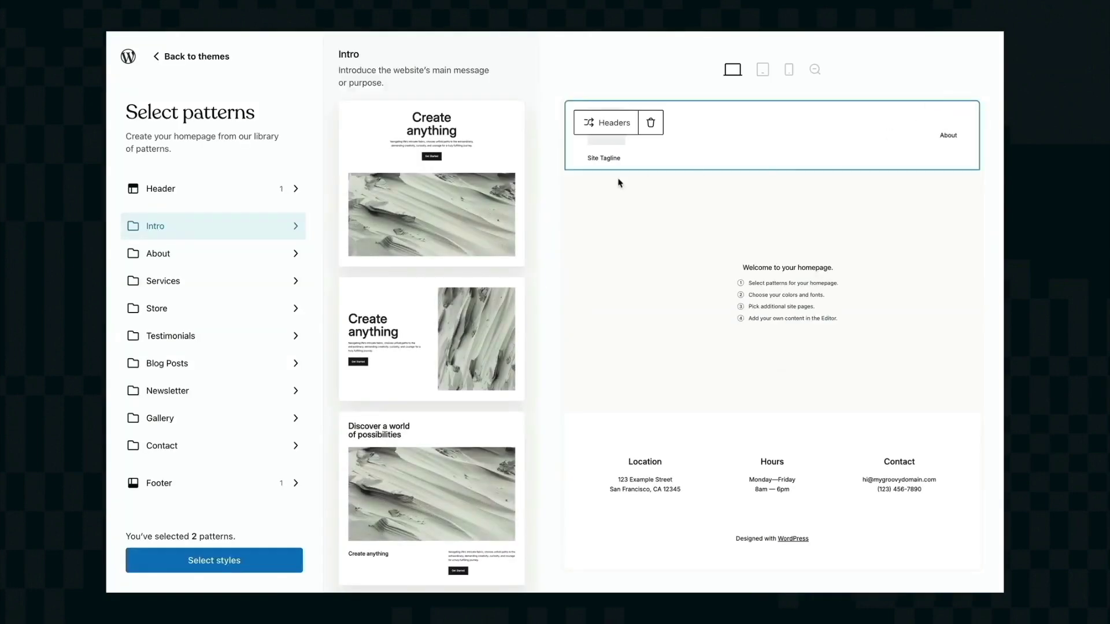
# - Insert the 'Logo, with menu, social and button right' header and the full-width background-image intro
pyautogui.click(264, 187)
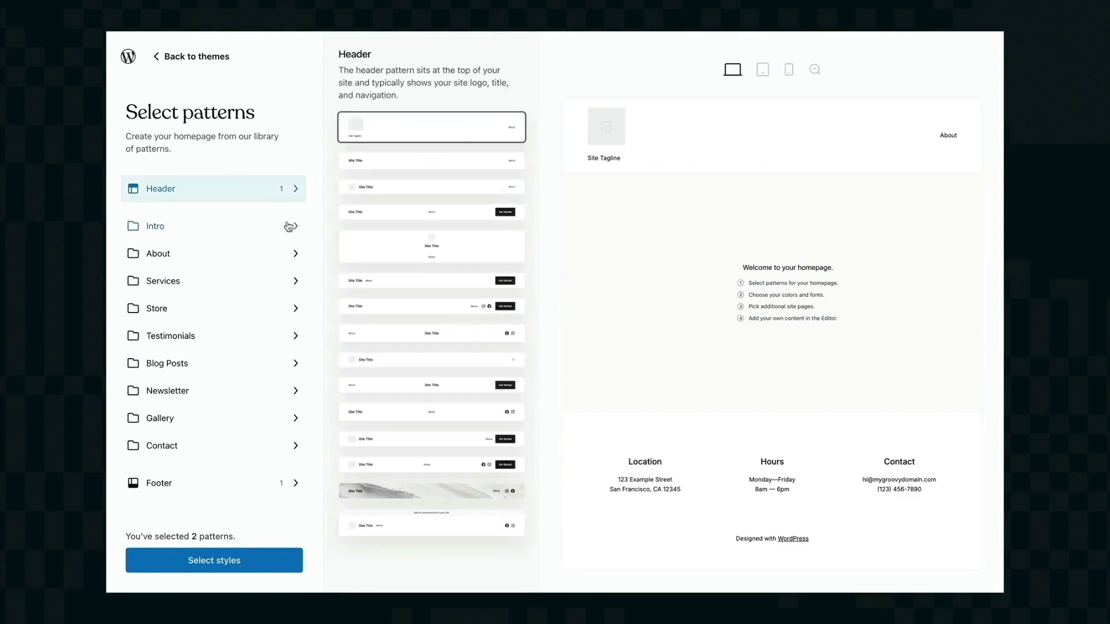
pyautogui.click(373, 312)
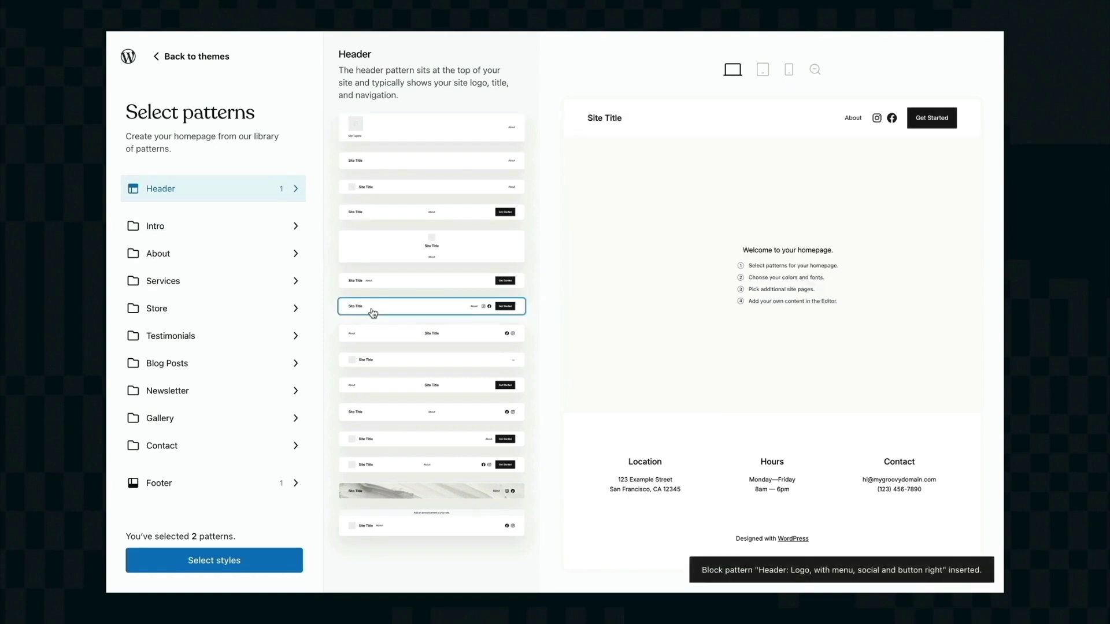
pyautogui.click(231, 237)
pyautogui.scroll(-5, 367, 441)
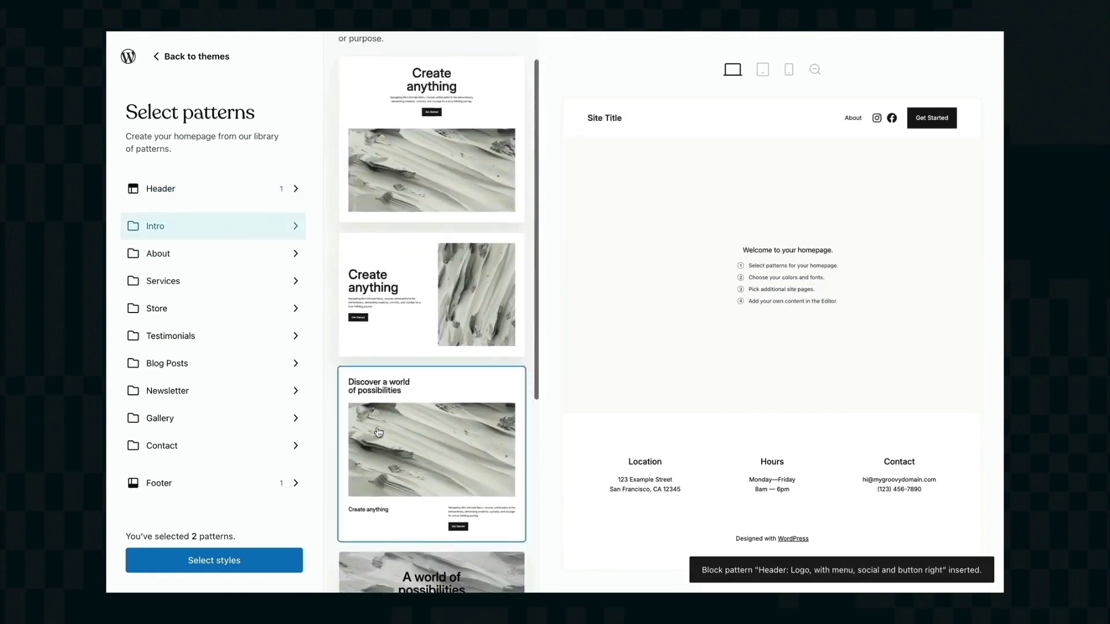
pyautogui.scroll(-3, 378, 433)
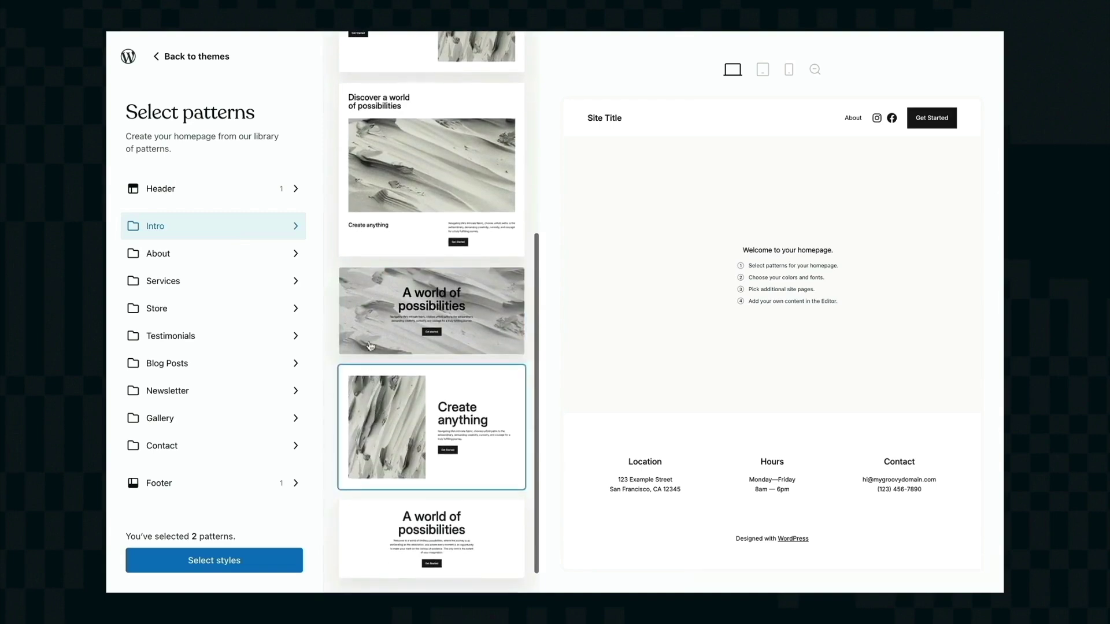
pyautogui.click(370, 321)
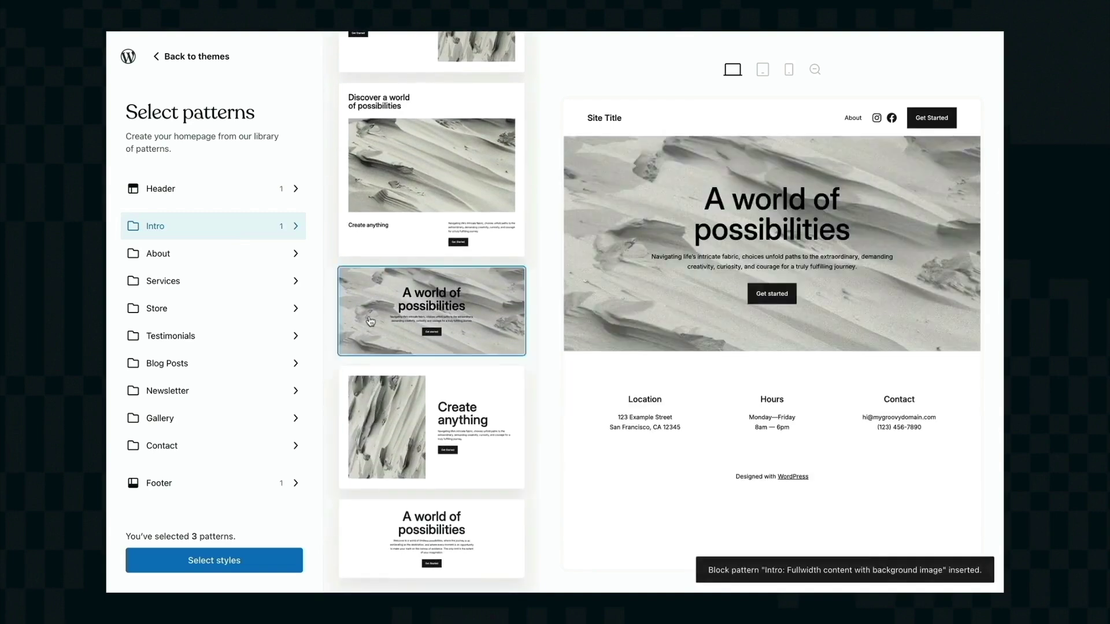
# - Add the 'Four image grid' About section, 'Create anything', below the intro
pyautogui.scroll(-1, 371, 413)
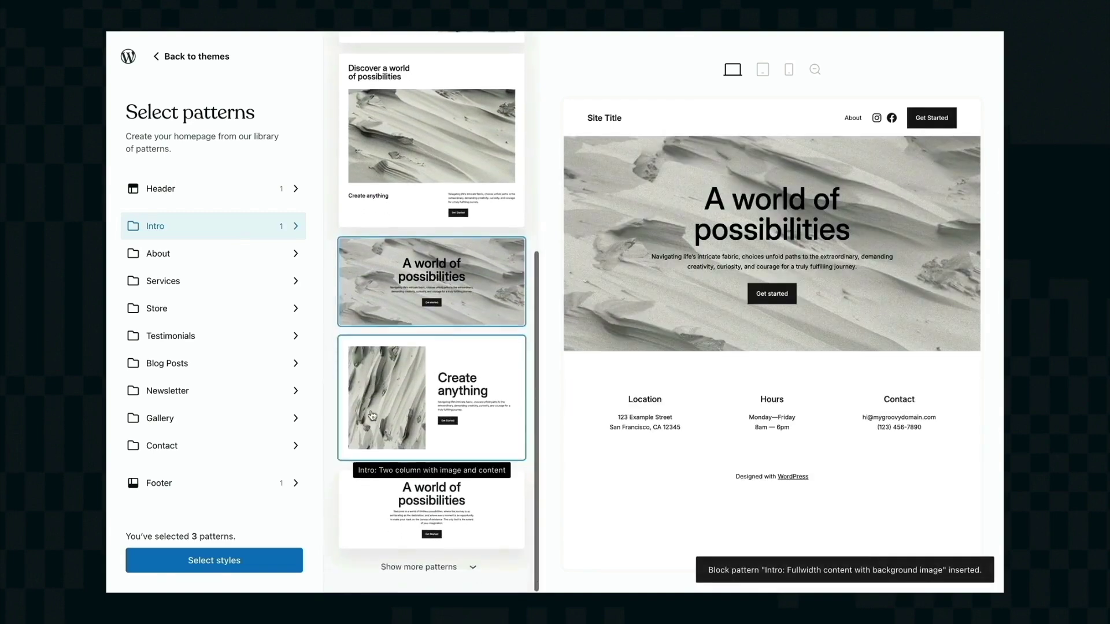
pyautogui.click(218, 258)
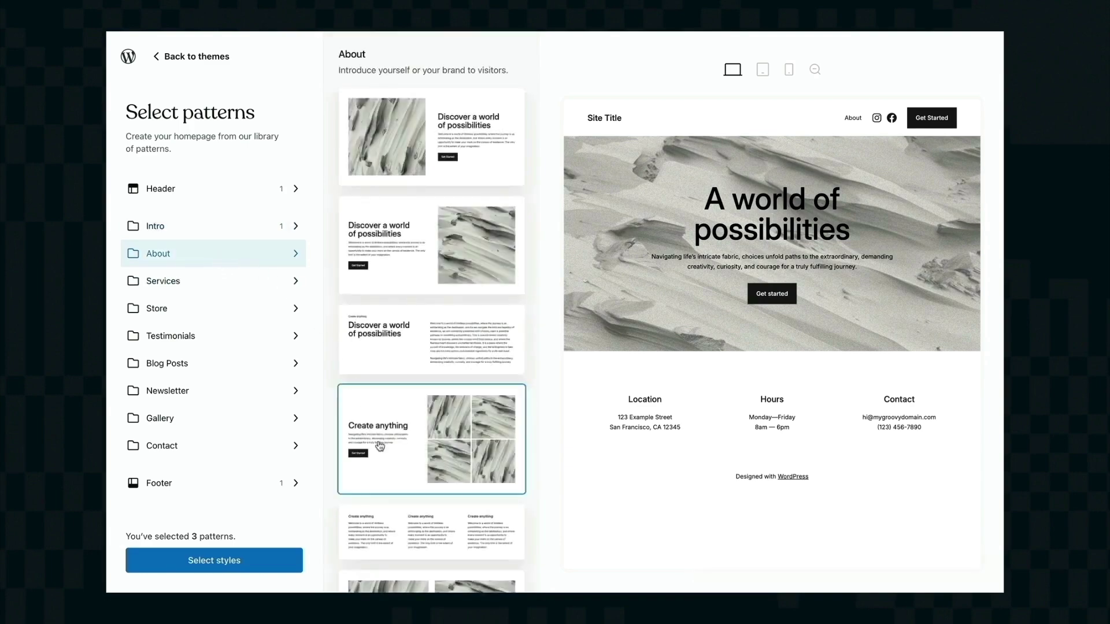
pyautogui.scroll(-2, 378, 428)
pyautogui.click(391, 384)
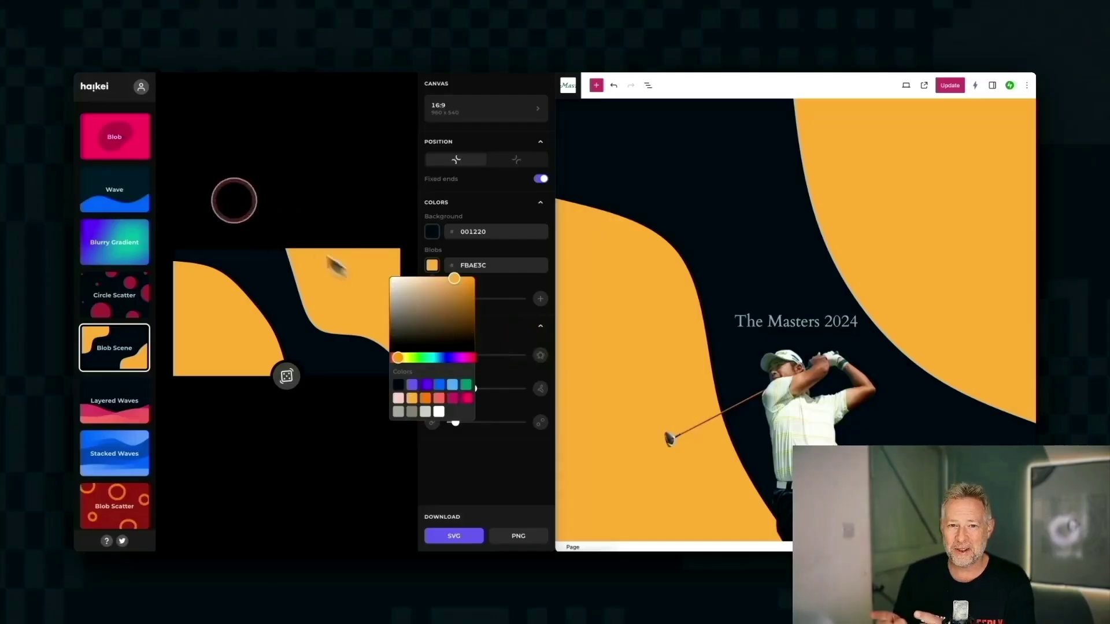
# - Generate random single blobs on a salmon FF6F61 background
pyautogui.click(114, 150)
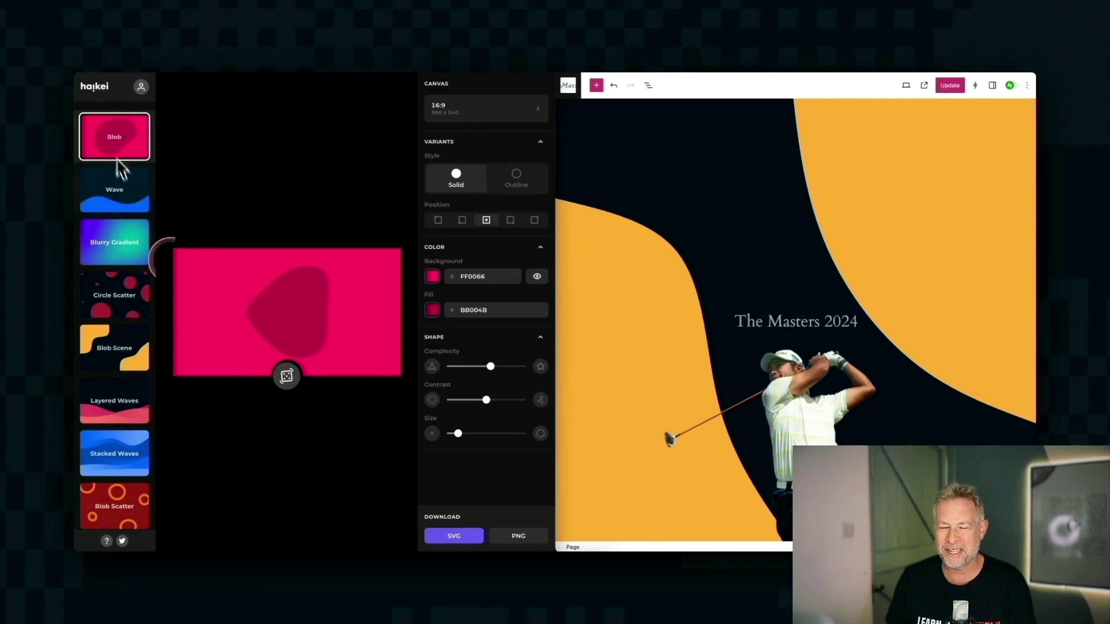
pyautogui.click(287, 377)
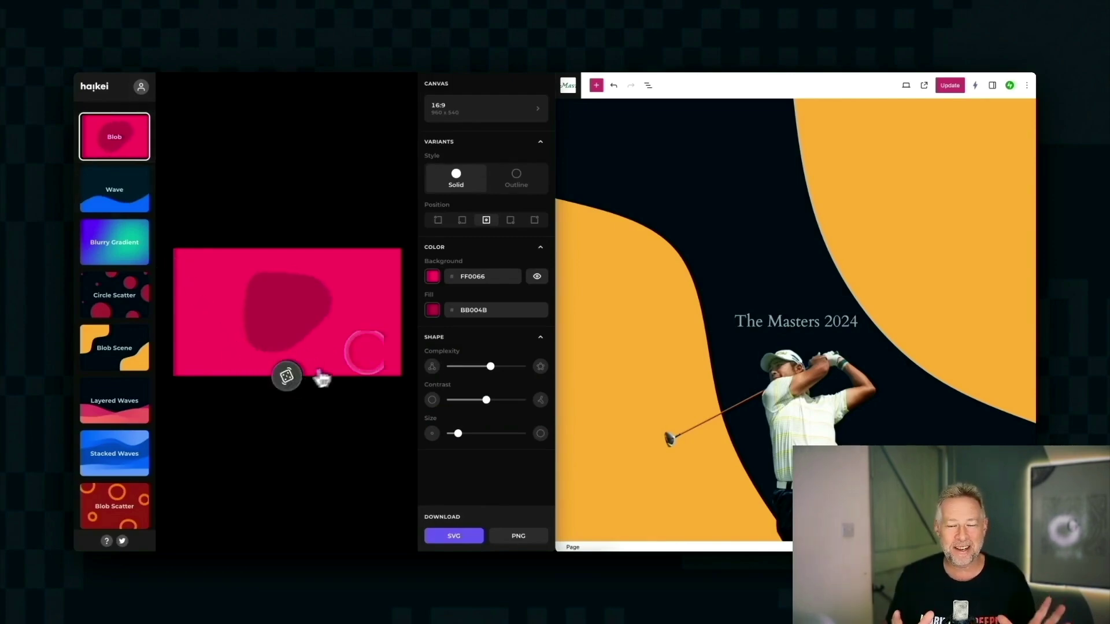
pyautogui.click(433, 276)
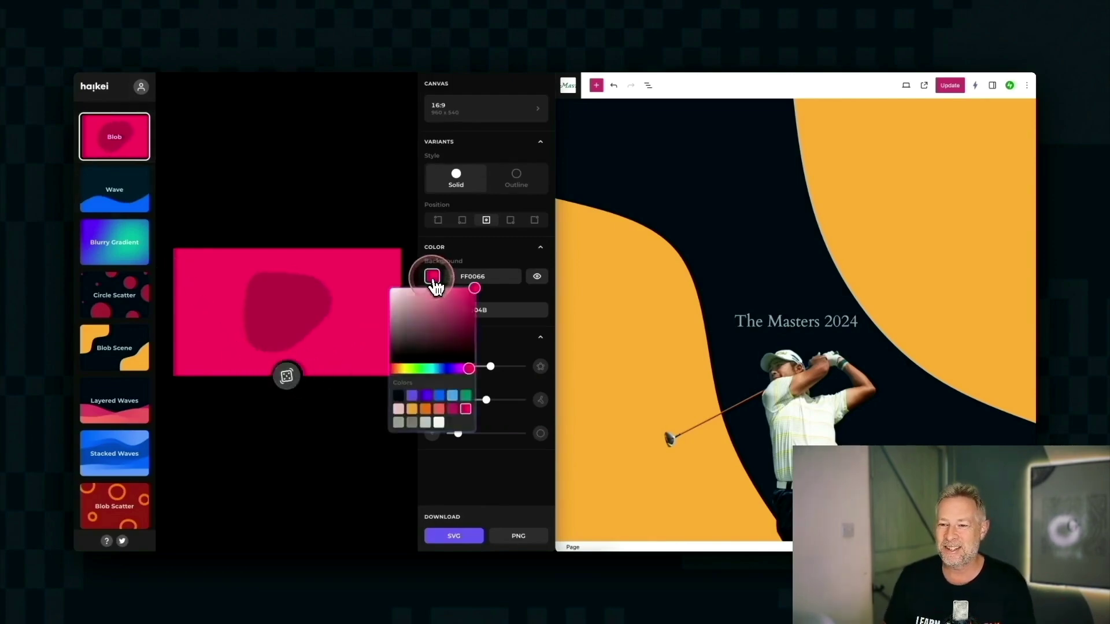
pyautogui.click(439, 409)
pyautogui.click(289, 381)
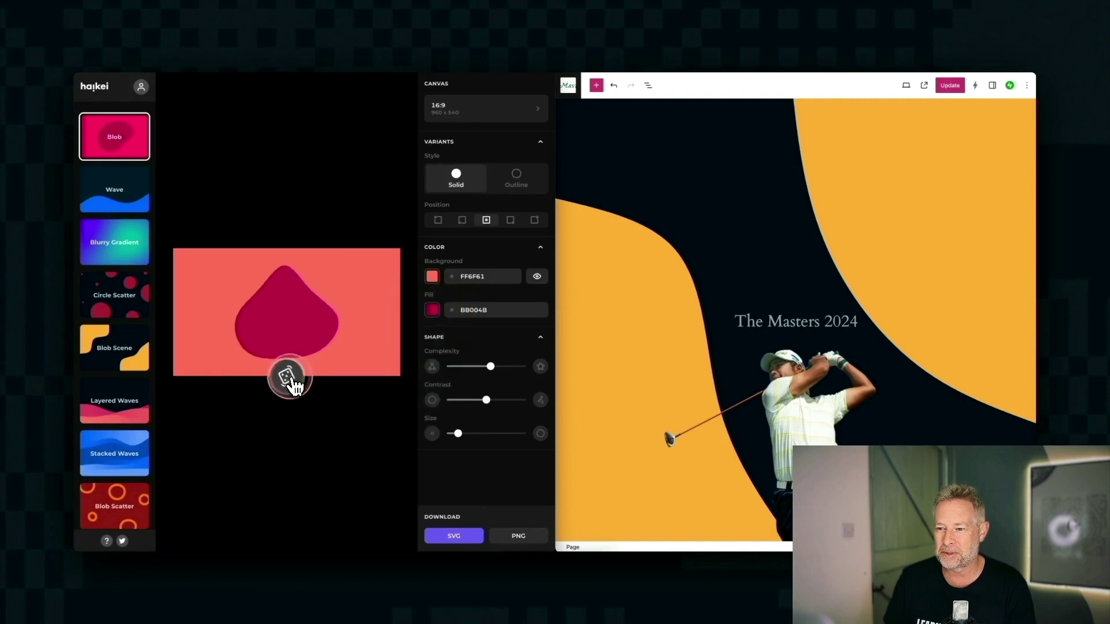
pyautogui.click(289, 379)
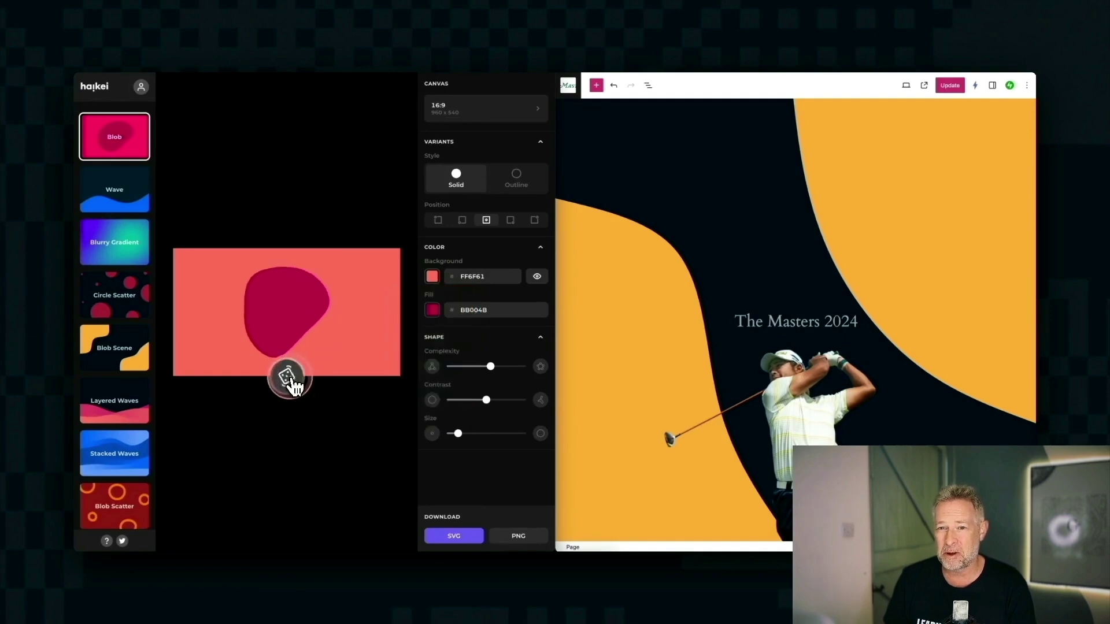
# - Move through Wave to Blurry Gradient and try 3:4, 2:3, 9:16 canvases before settling on 16:9
pyautogui.click(137, 218)
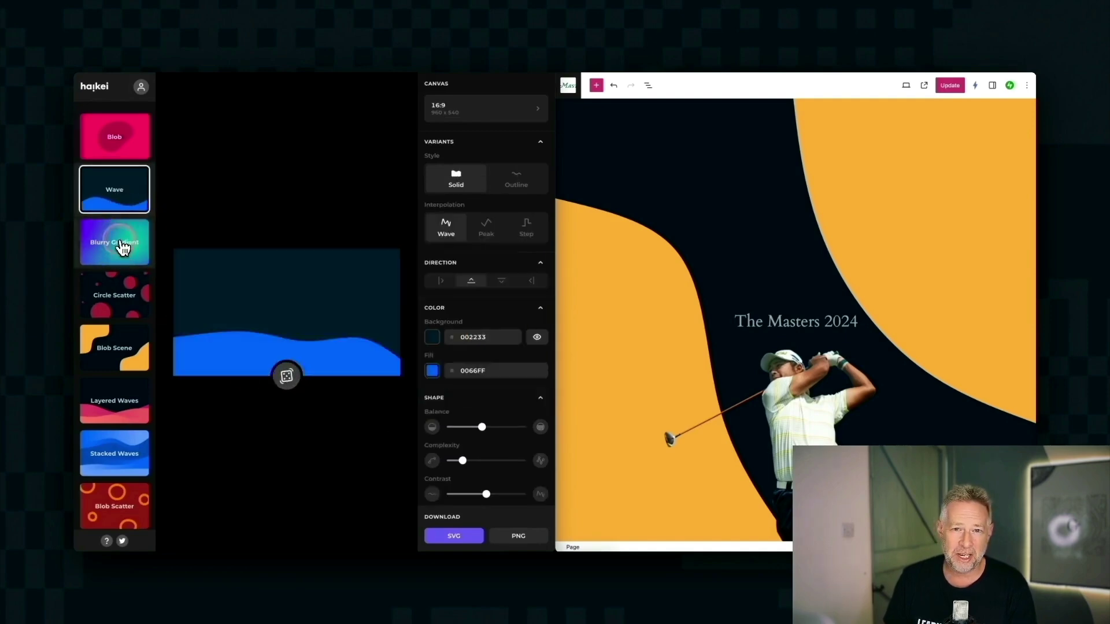
pyautogui.click(122, 243)
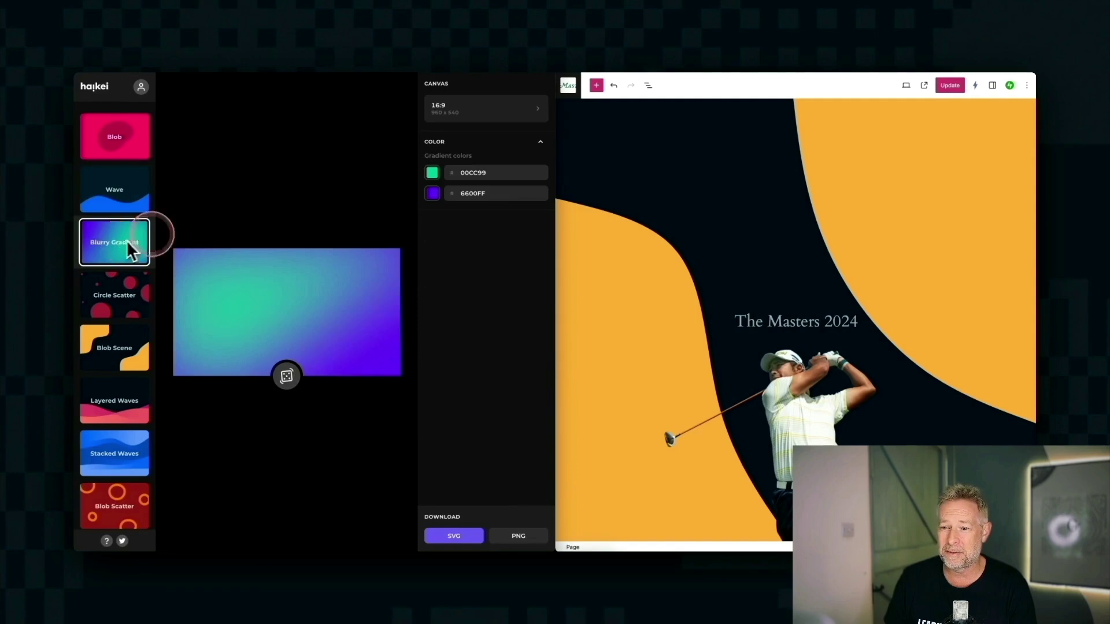
pyautogui.click(436, 112)
pyautogui.click(445, 270)
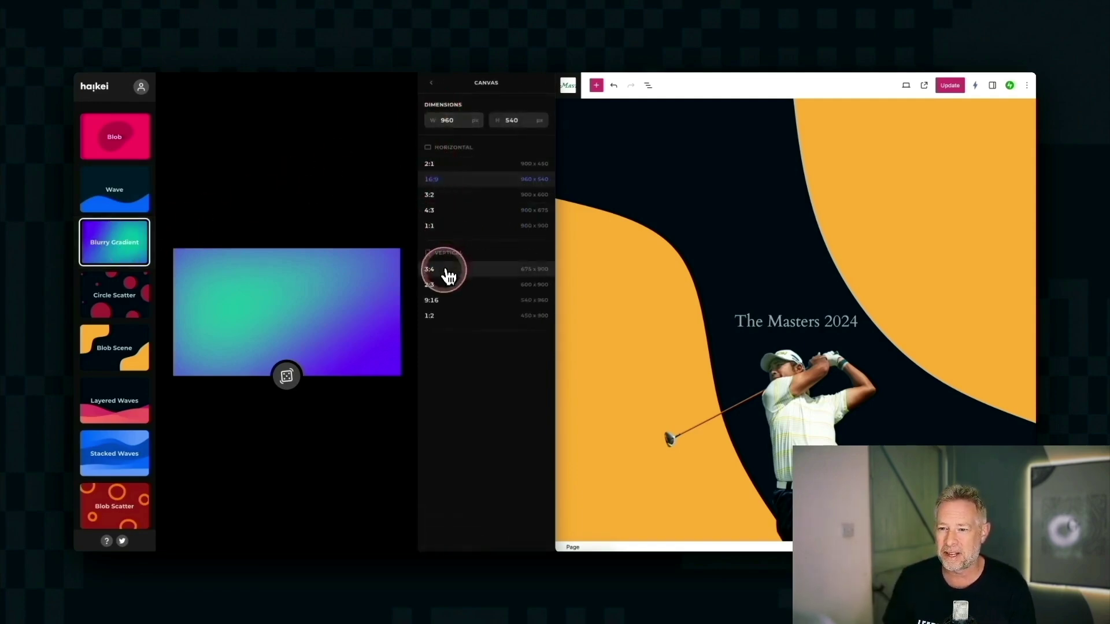
pyautogui.click(446, 285)
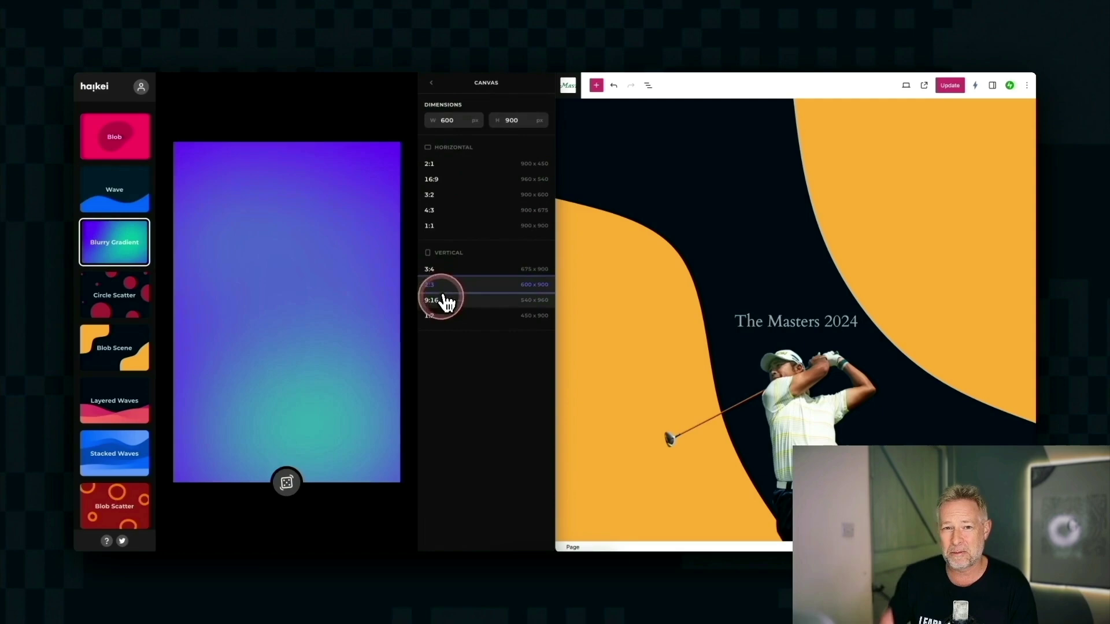
pyautogui.click(447, 300)
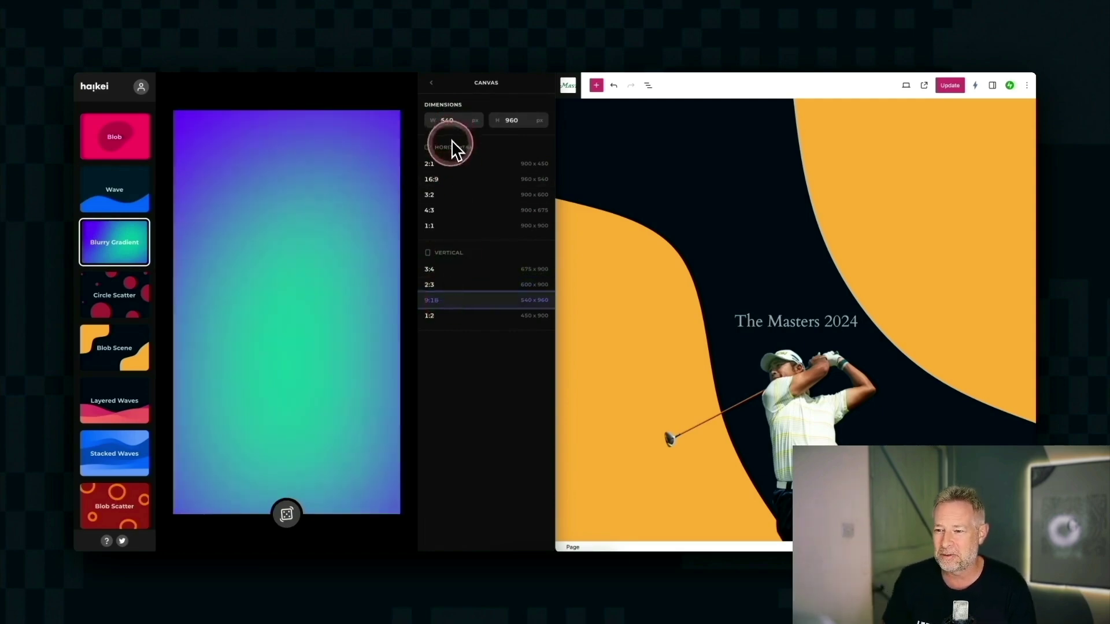
pyautogui.click(452, 183)
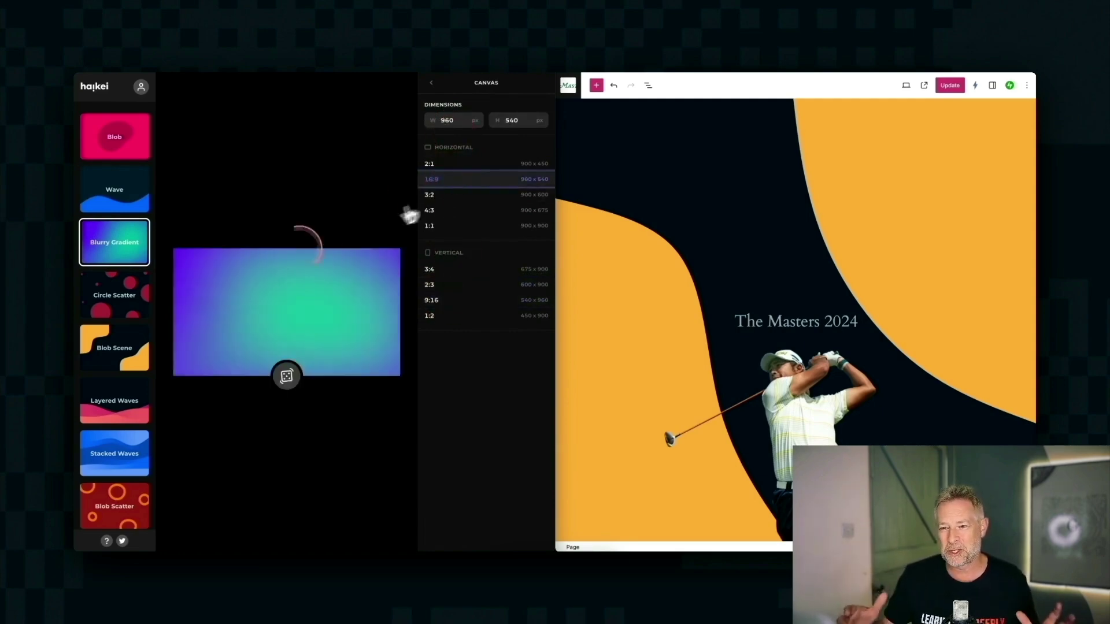
# - Generate a Blob Scene with pink FF0066 blobs
pyautogui.click(130, 352)
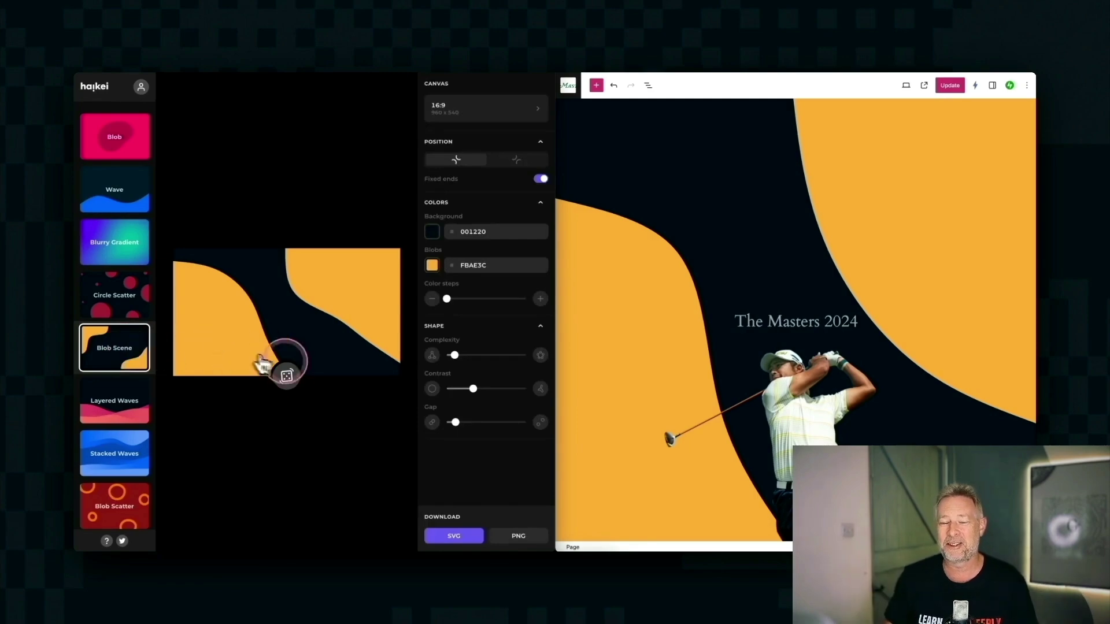
pyautogui.click(288, 376)
pyautogui.click(287, 377)
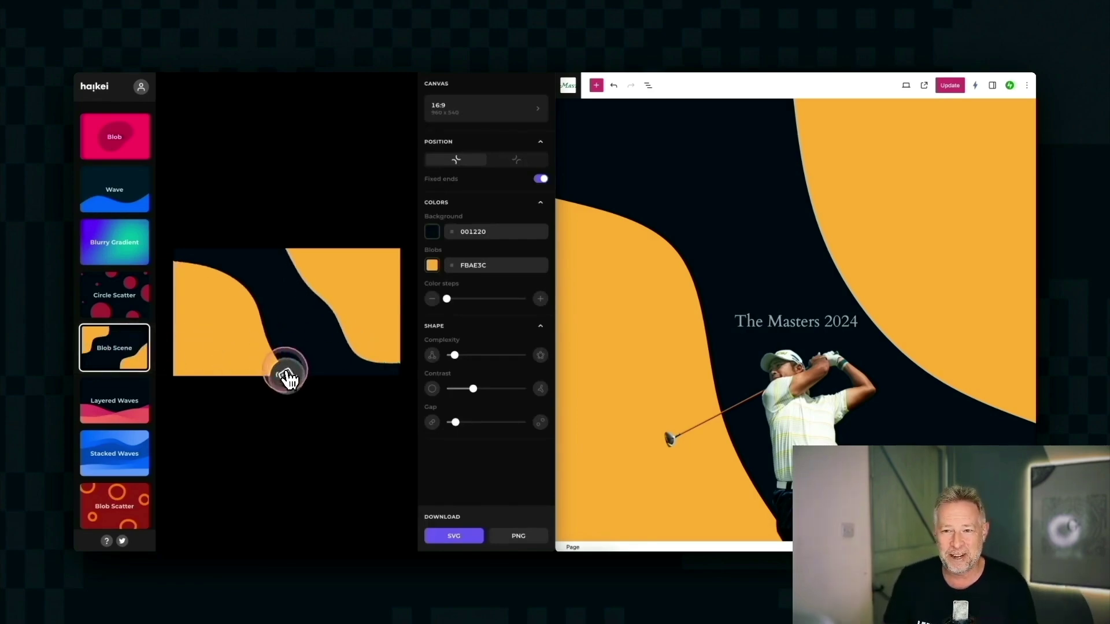
pyautogui.click(432, 265)
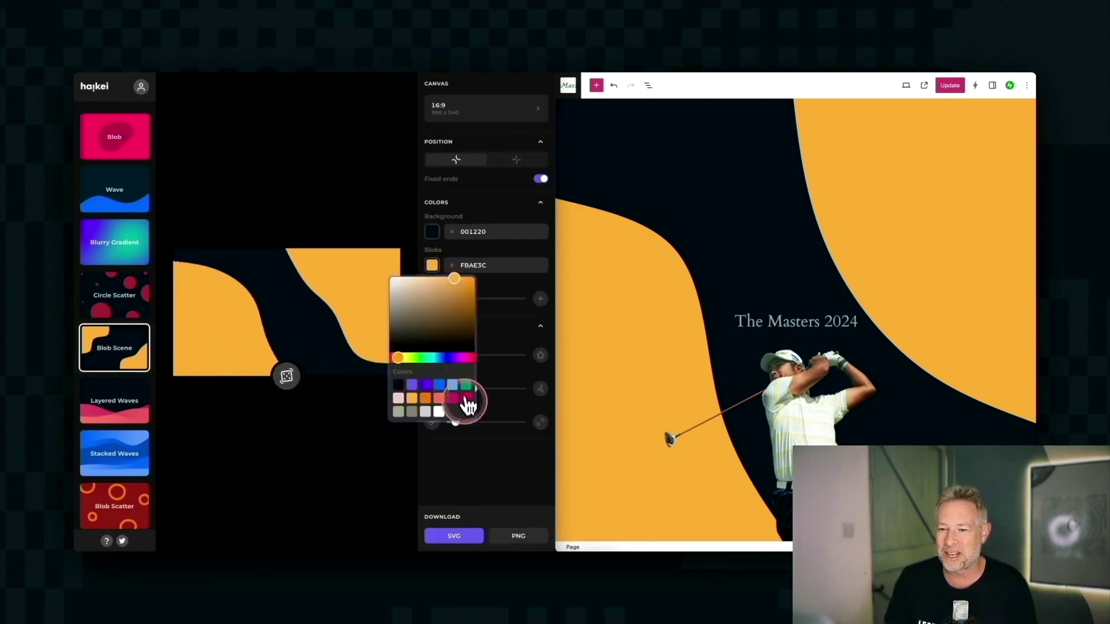
pyautogui.click(466, 397)
pyautogui.click(329, 373)
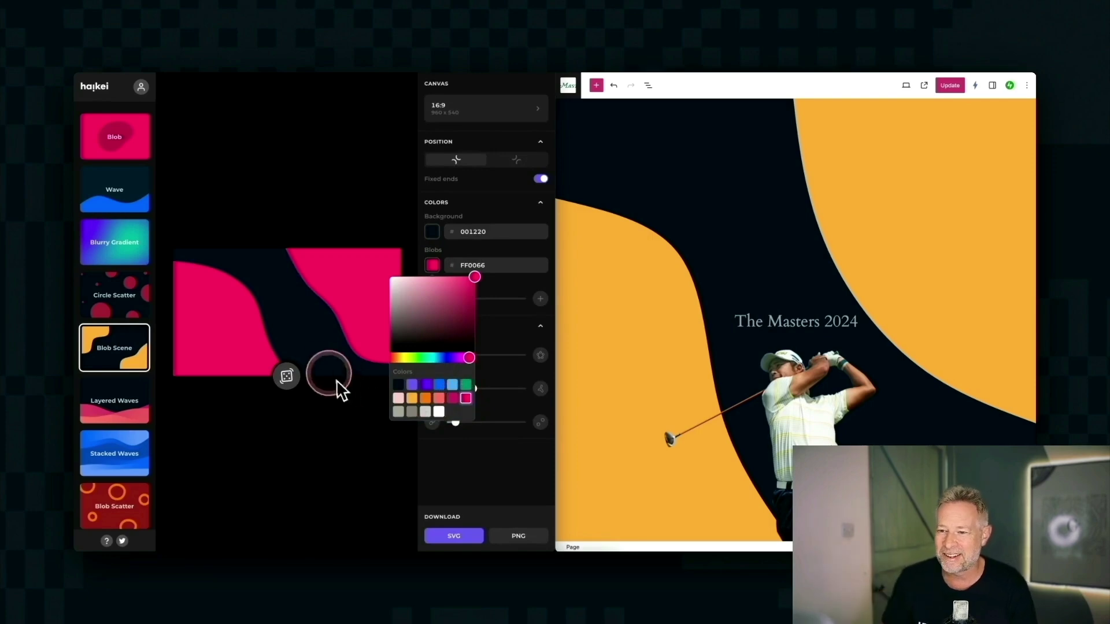
pyautogui.click(306, 376)
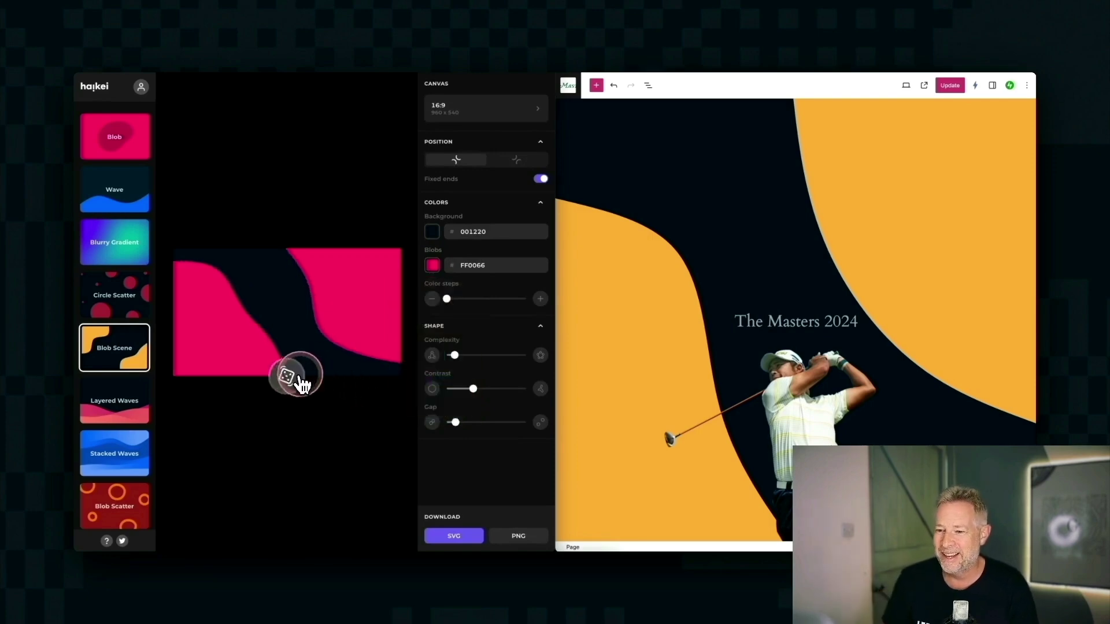
# - Download the pink blob scene as SVG and drop it onto The Masters 2024 cover
pyautogui.click(453, 539)
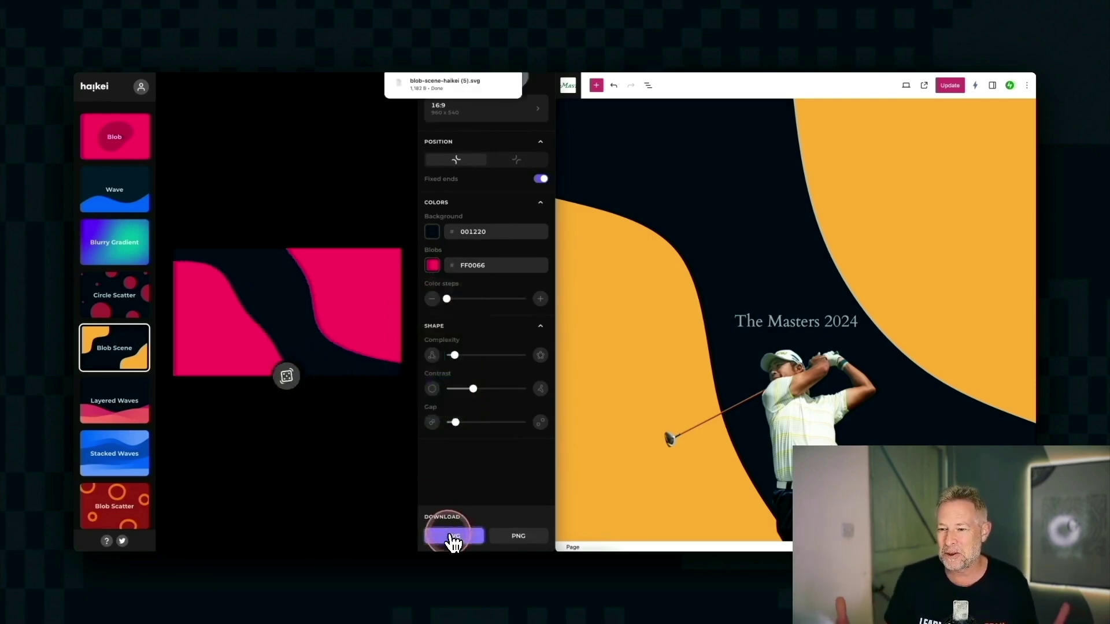
pyautogui.click(514, 74)
pyautogui.moveTo(449, 106); pyautogui.dragTo(682, 303)
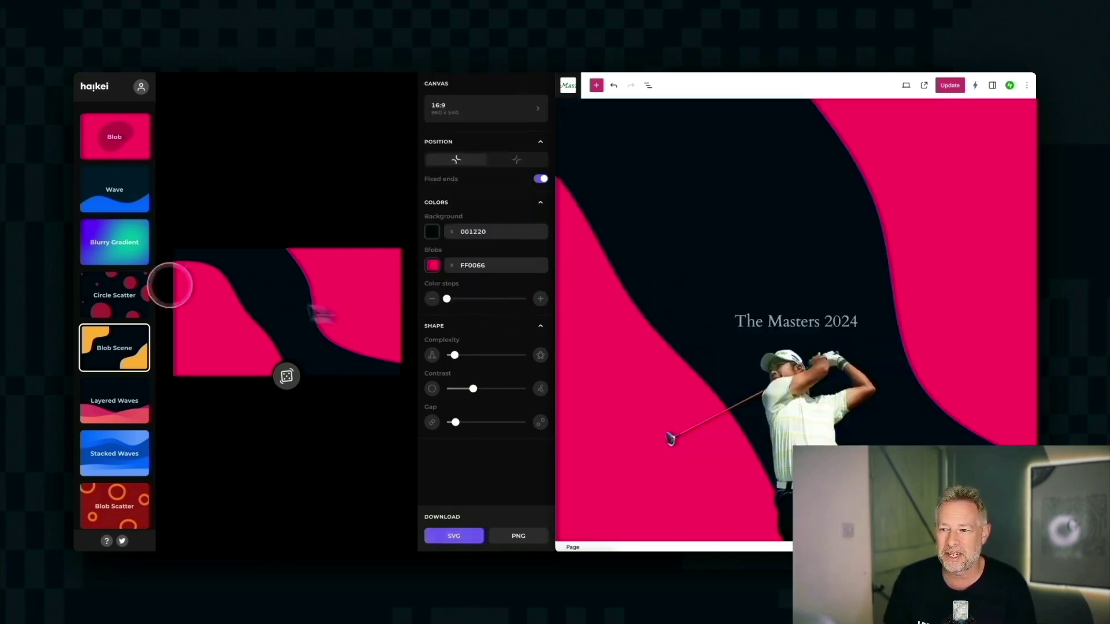
# - Create a blurry gradient from grey 888277 to dark 001122 with a random layout
pyautogui.click(105, 252)
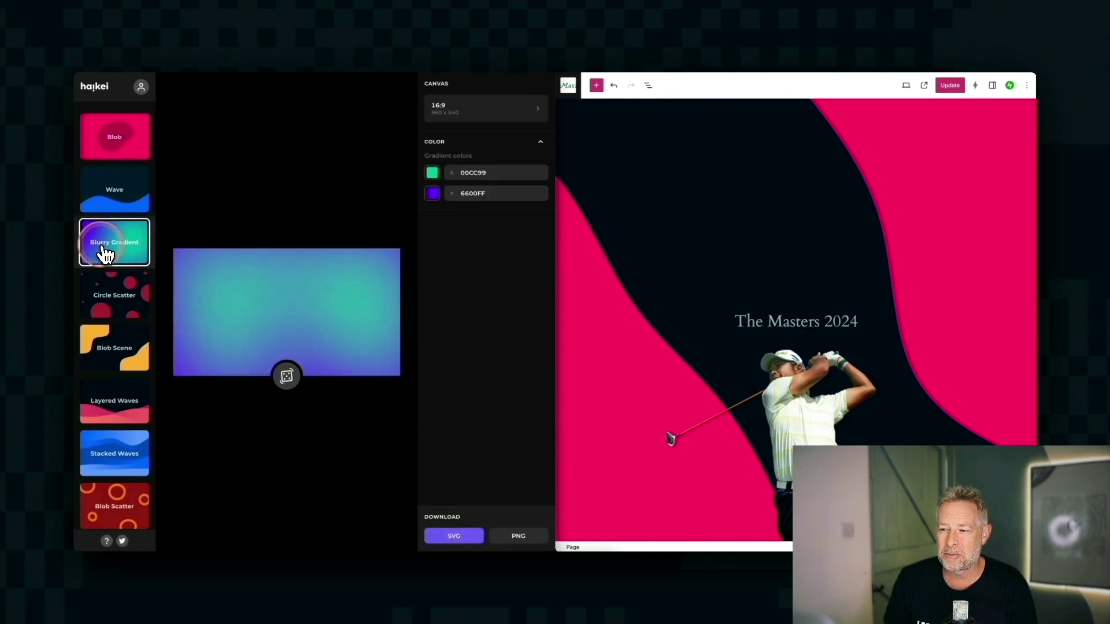
pyautogui.click(286, 377)
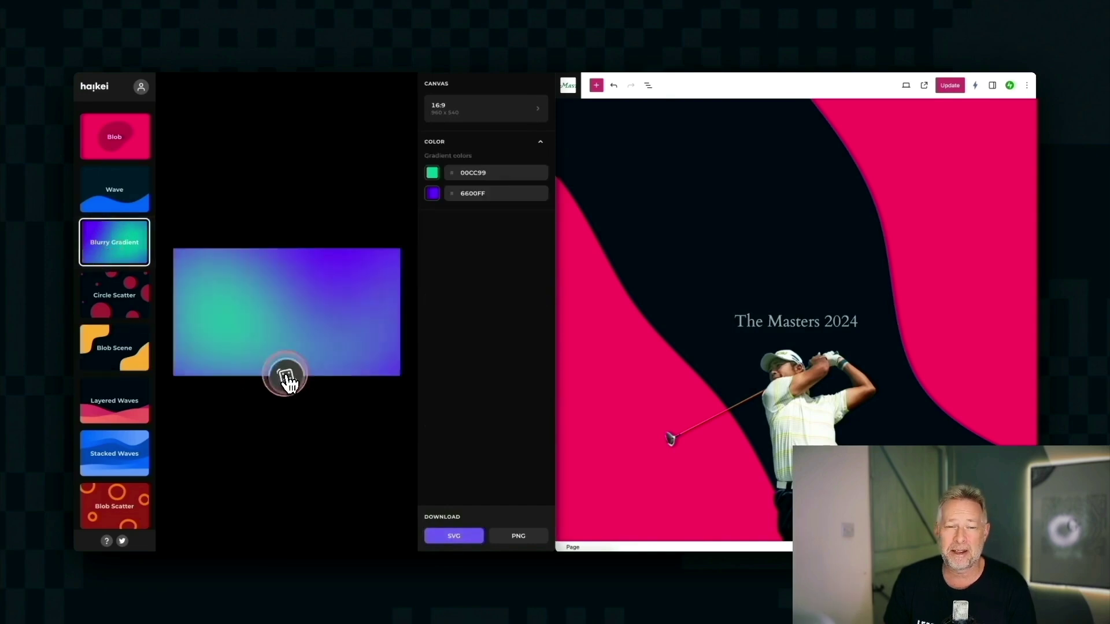
pyautogui.click(433, 195)
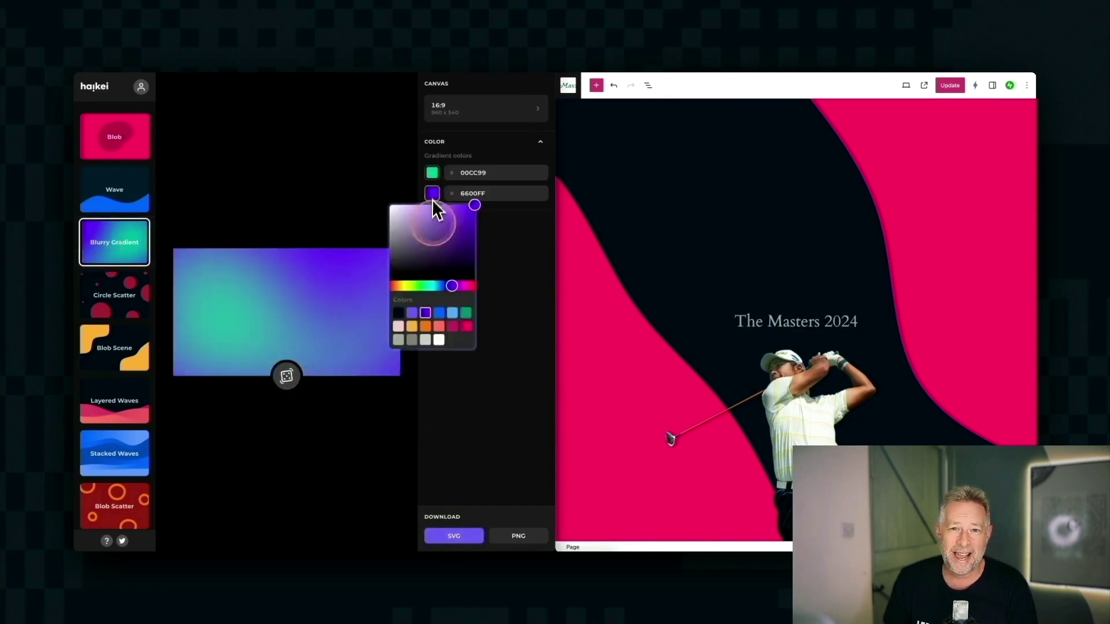
pyautogui.click(399, 314)
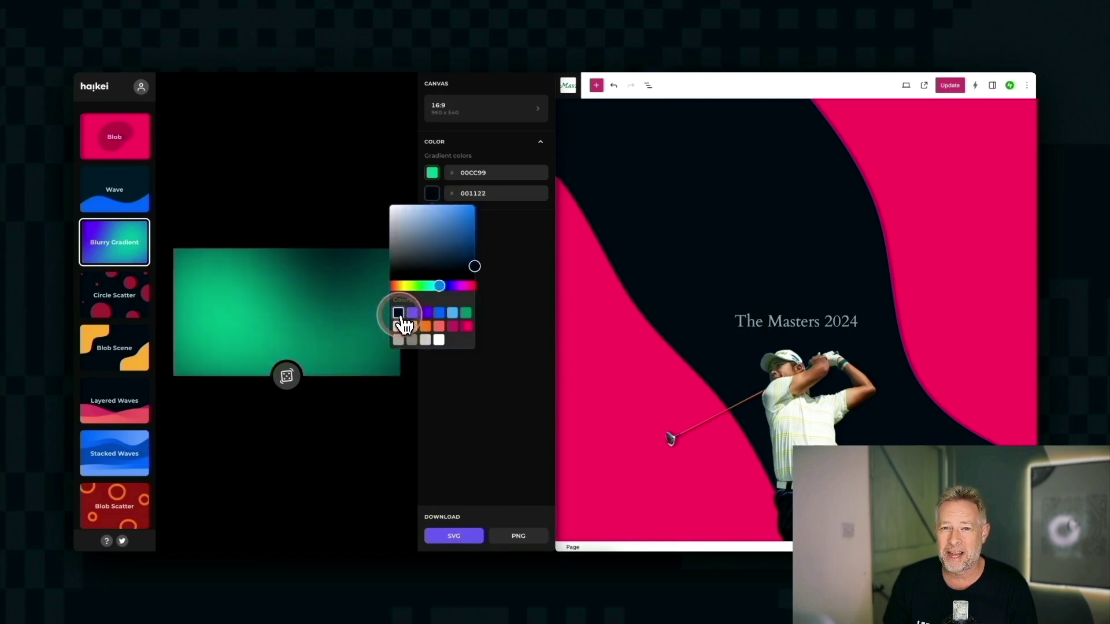
pyautogui.click(433, 175)
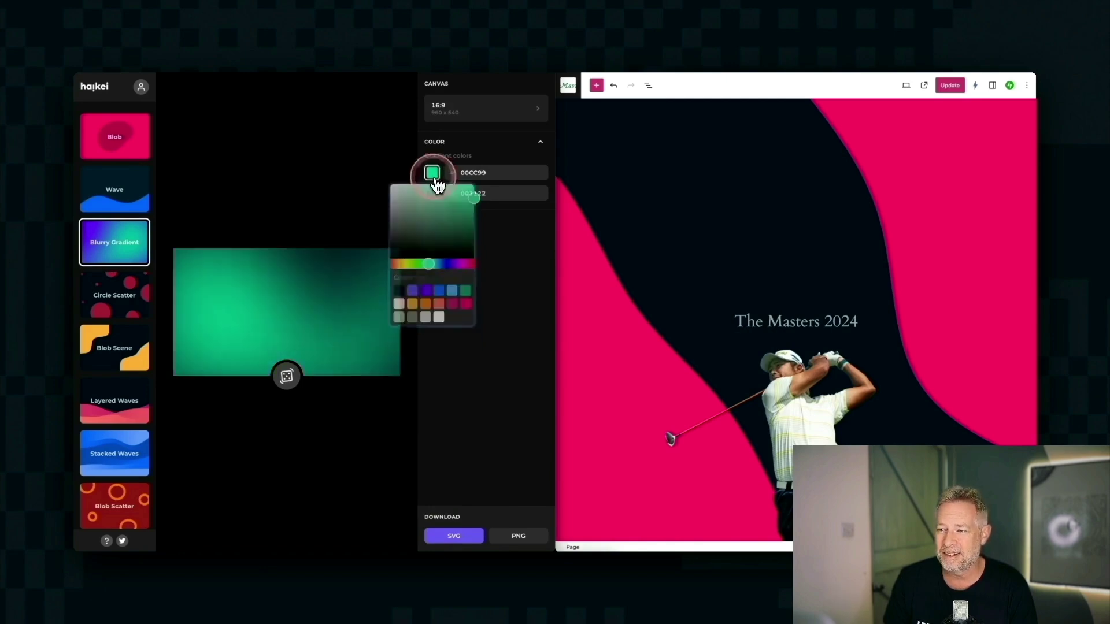
pyautogui.click(412, 319)
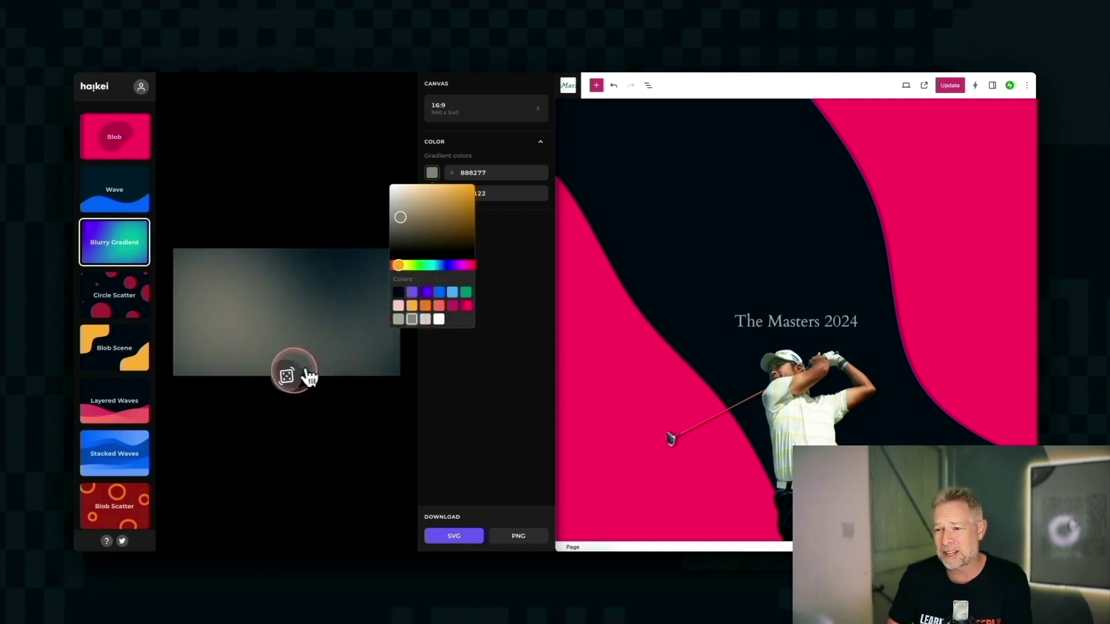
pyautogui.click(287, 376)
# - Download the grey gradient as SVG and drop it onto The Masters 2024 cover
pyautogui.click(450, 536)
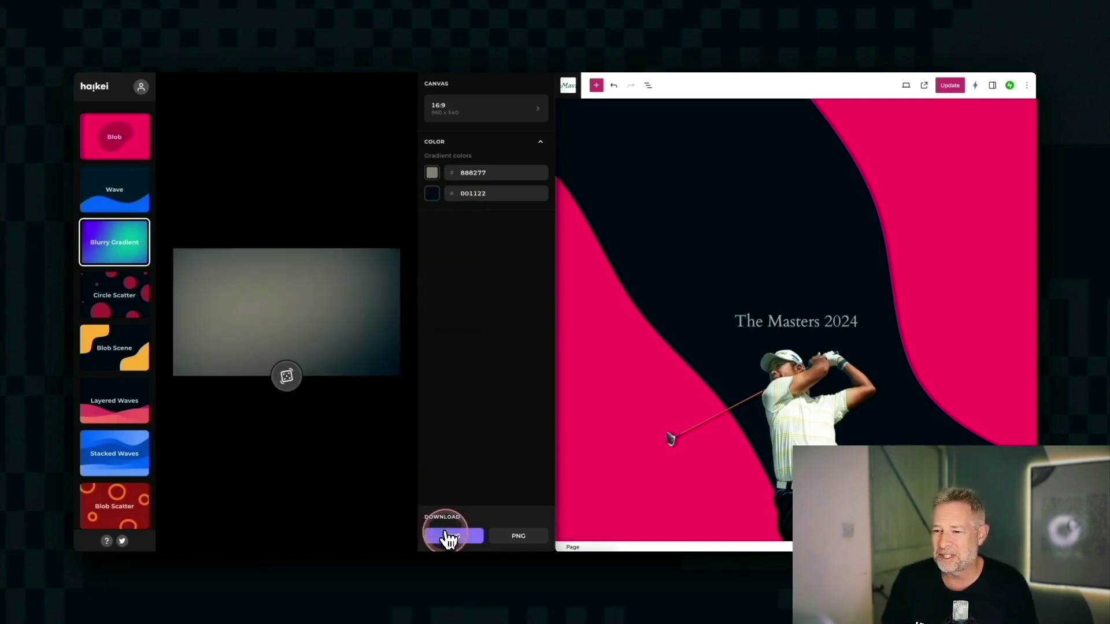
pyautogui.click(515, 62)
pyautogui.moveTo(466, 92); pyautogui.dragTo(698, 246)
# - Try Stacked Waves, then generate a random red and orange Layered Peaks background
pyautogui.scroll(-3, 154, 392)
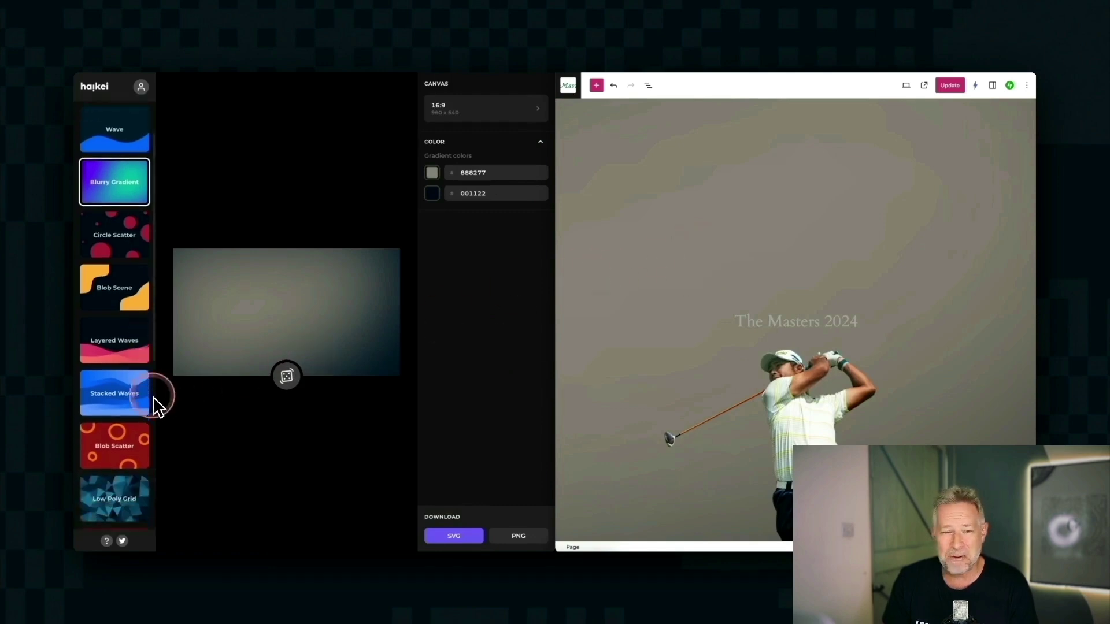
pyautogui.click(119, 311)
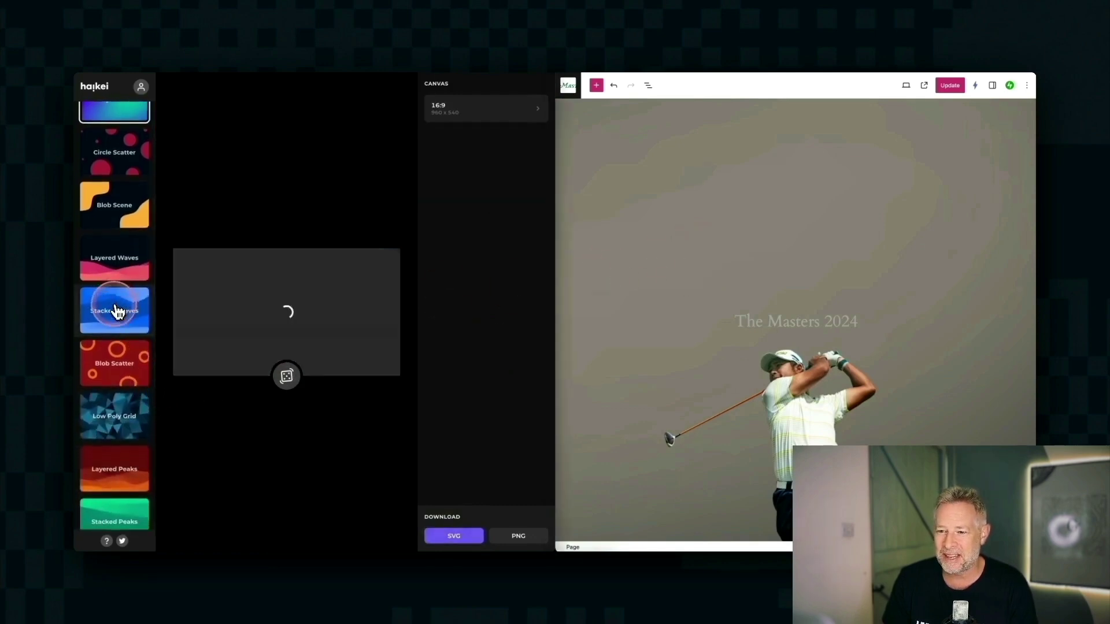
pyautogui.scroll(-3, 118, 311)
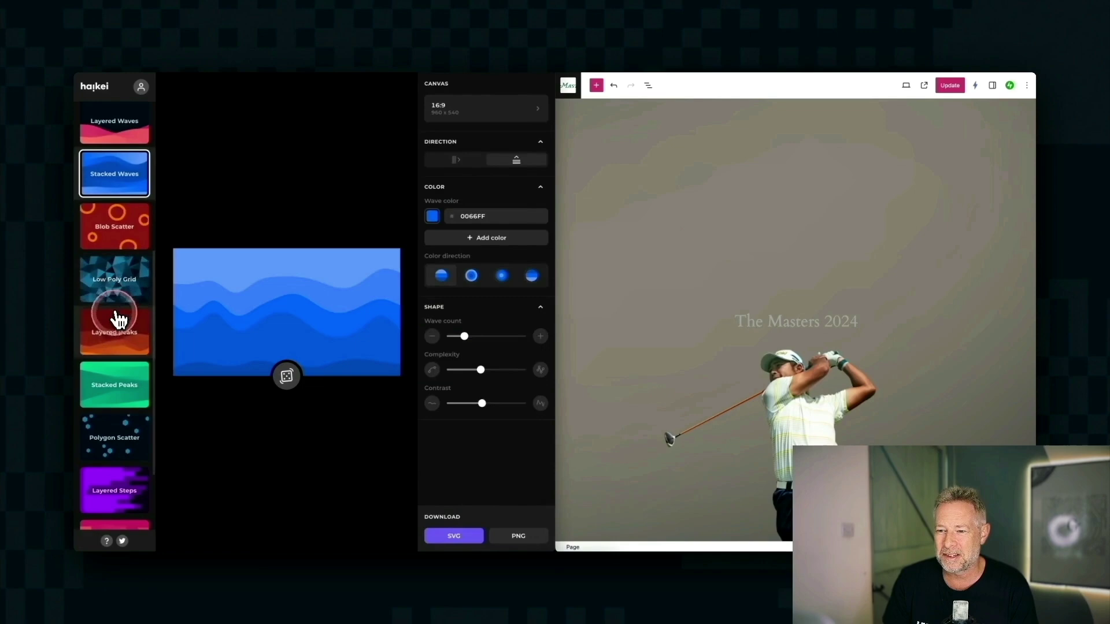
pyautogui.click(120, 333)
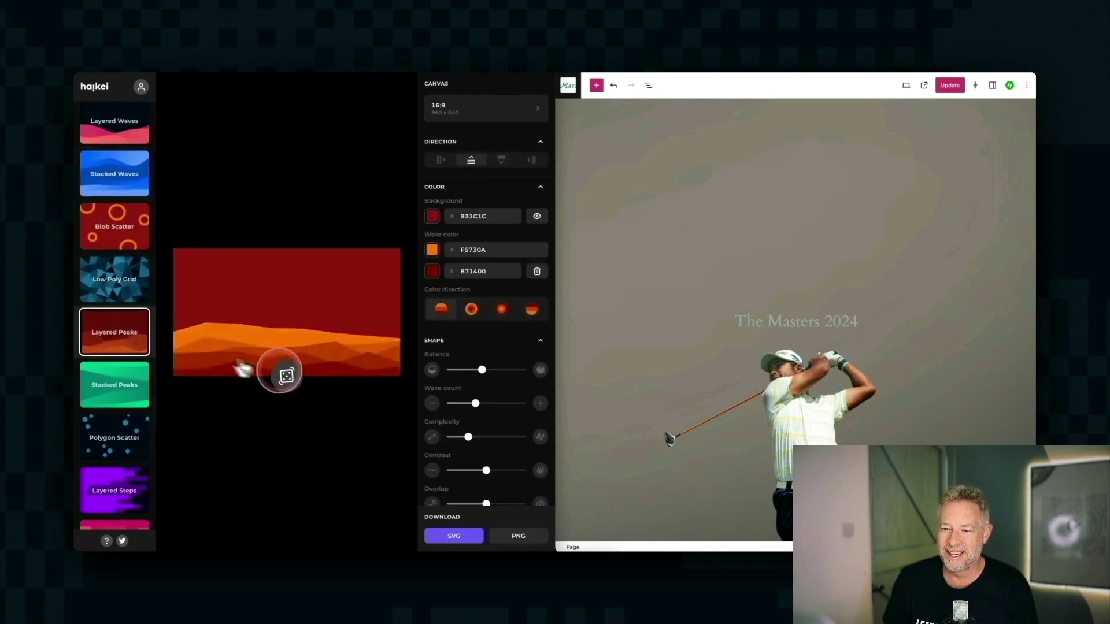
pyautogui.click(286, 376)
# - Download the Layered Peaks SVG, set it as the cover background, then preview Stacked Steps
pyautogui.click(446, 536)
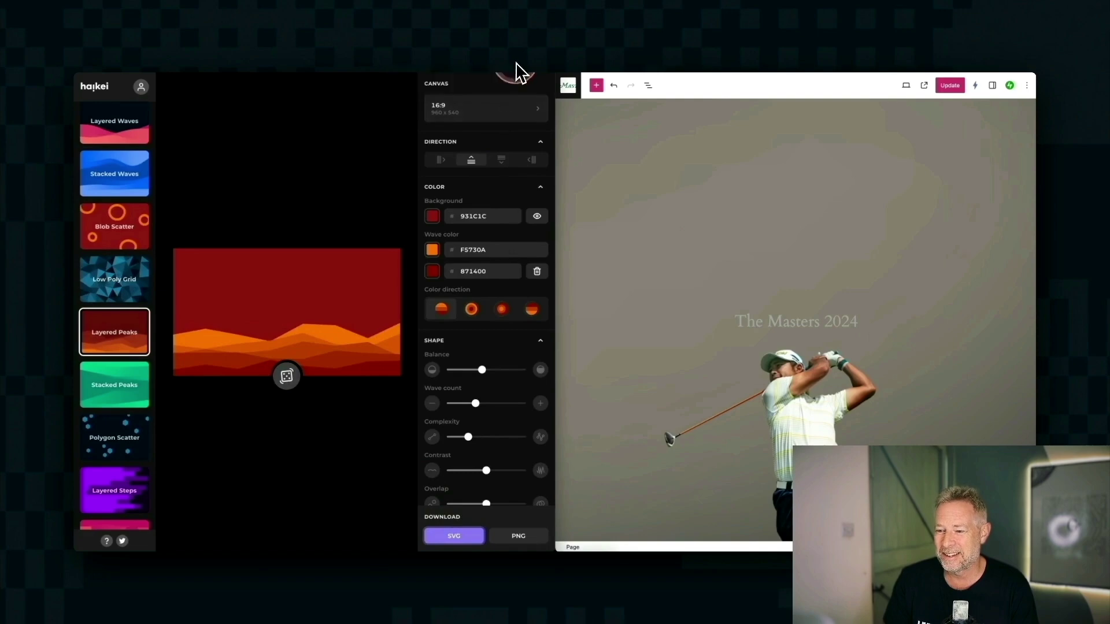
pyautogui.click(516, 69)
pyautogui.moveTo(460, 107); pyautogui.dragTo(693, 283)
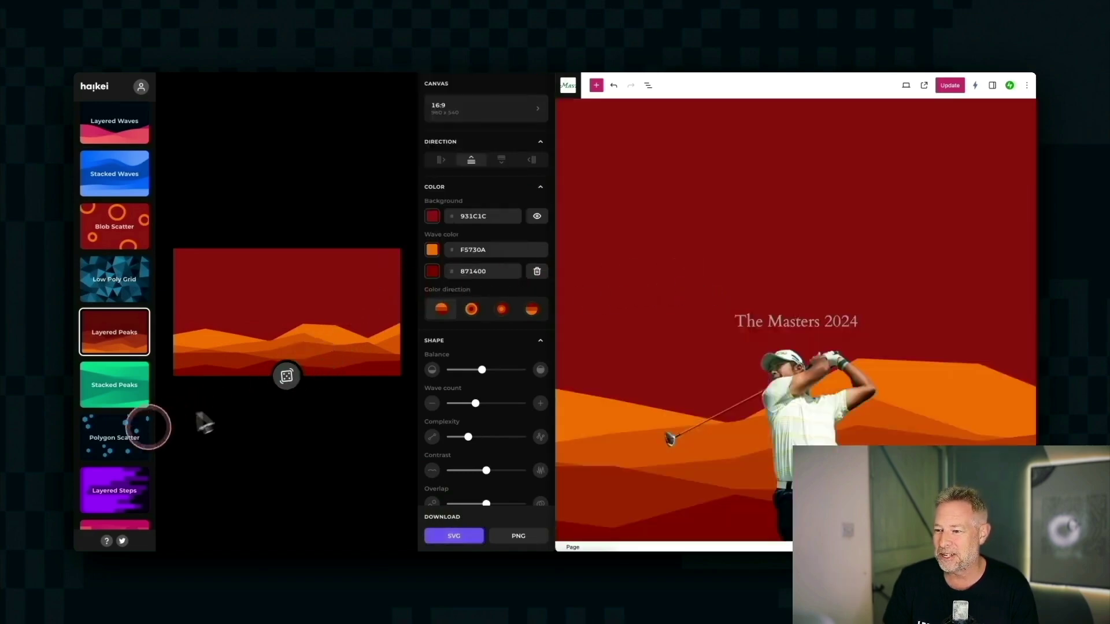
pyautogui.scroll(-1, 126, 442)
pyautogui.scroll(-1, 126, 442)
pyautogui.click(124, 440)
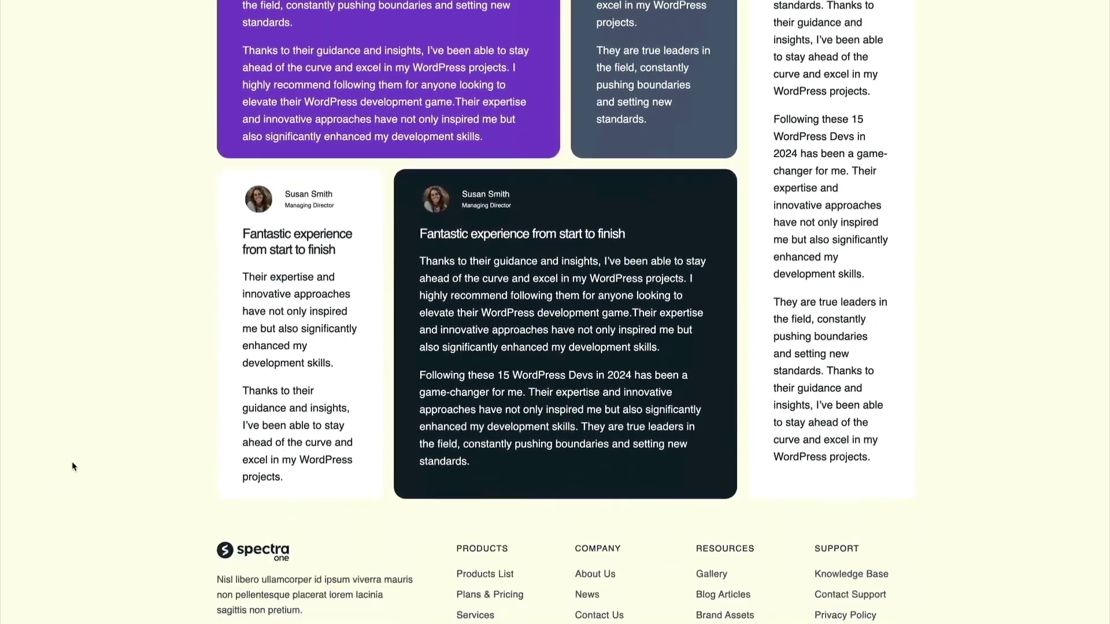
pyautogui.scroll(-3, 72, 461)
# - Scroll up and down through the CSS Grid Layout page's testimonial cards
pyautogui.scroll(3, 72, 462)
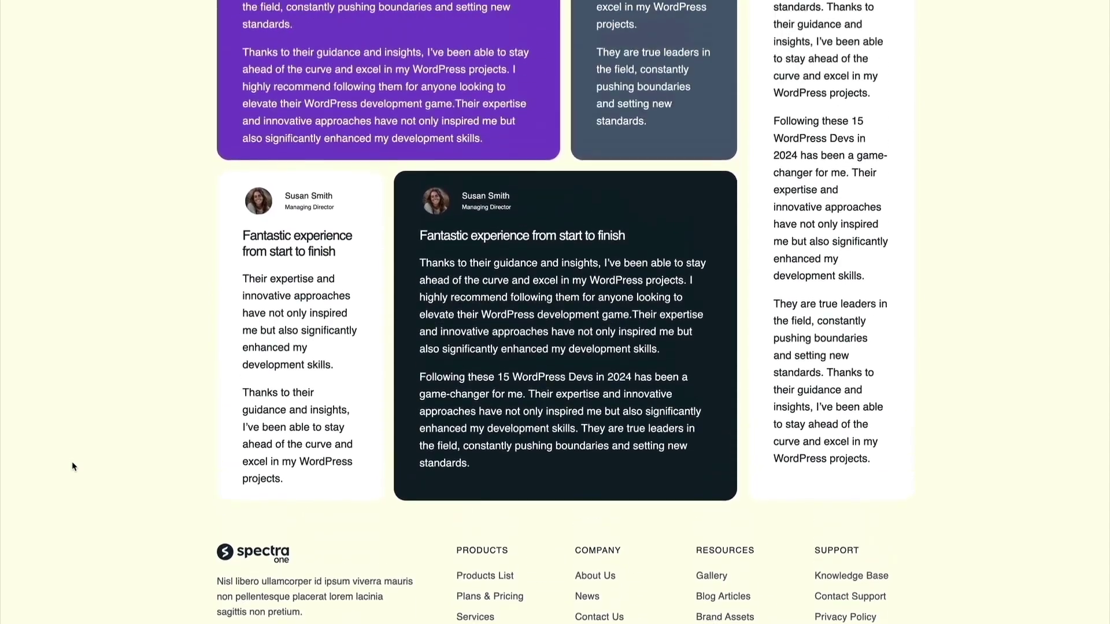
pyautogui.scroll(6, 72, 461)
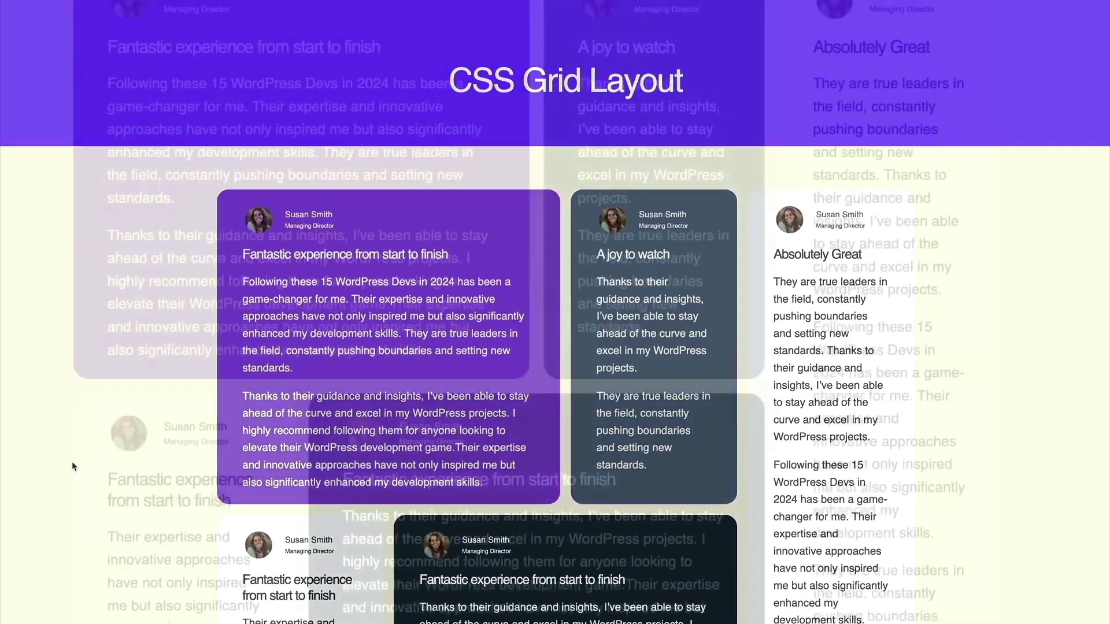
pyautogui.scroll(-4, 72, 461)
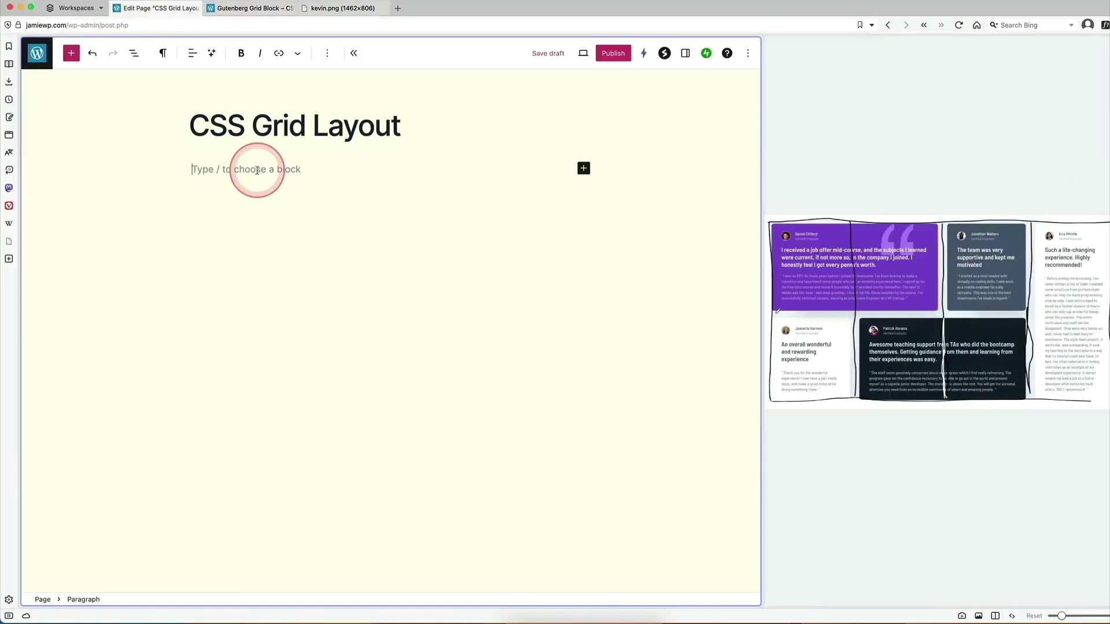
# - Insert a Grid block with /grid below the CSS Grid Layout title
pyautogui.write('/grid')
pyautogui.press('Return')
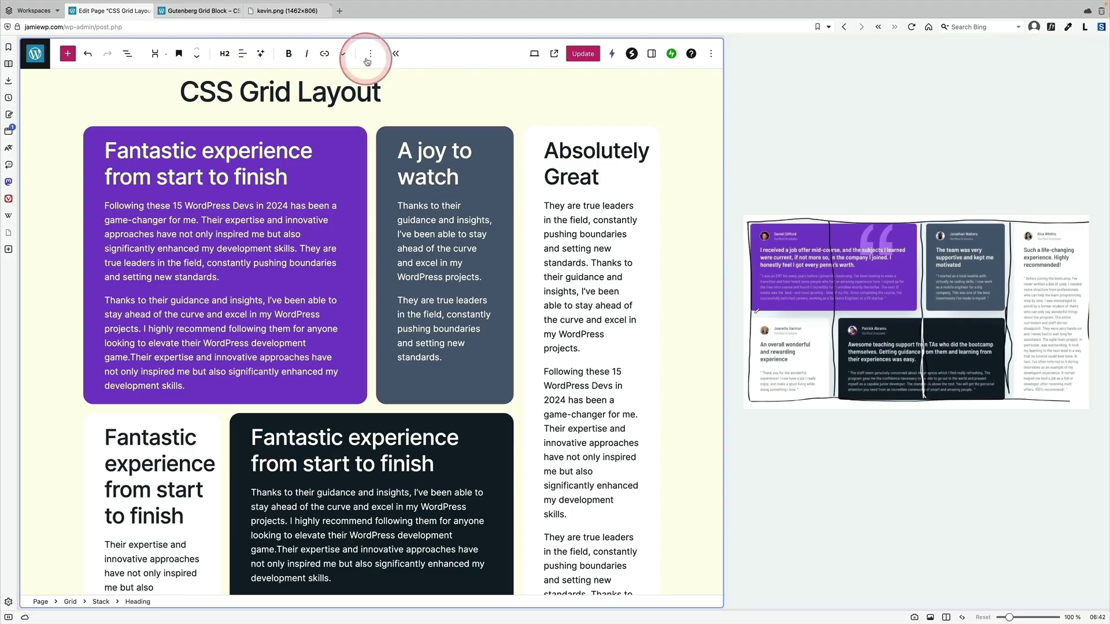
# - Add a Row block above the first purple card's heading
pyautogui.click(369, 57)
pyautogui.click(393, 125)
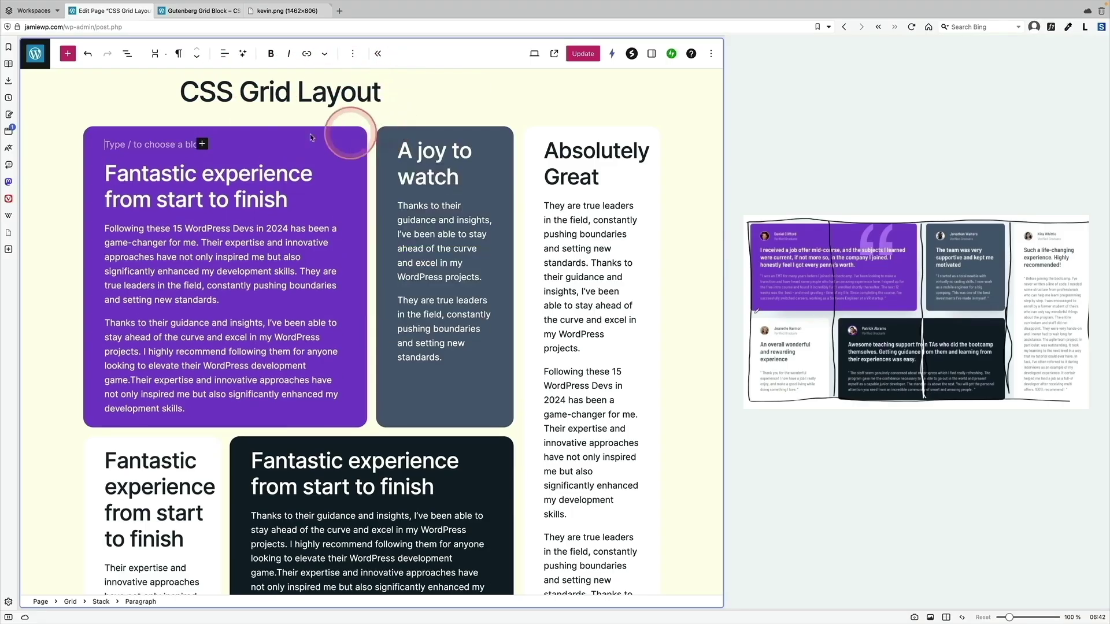
pyautogui.write('/row')
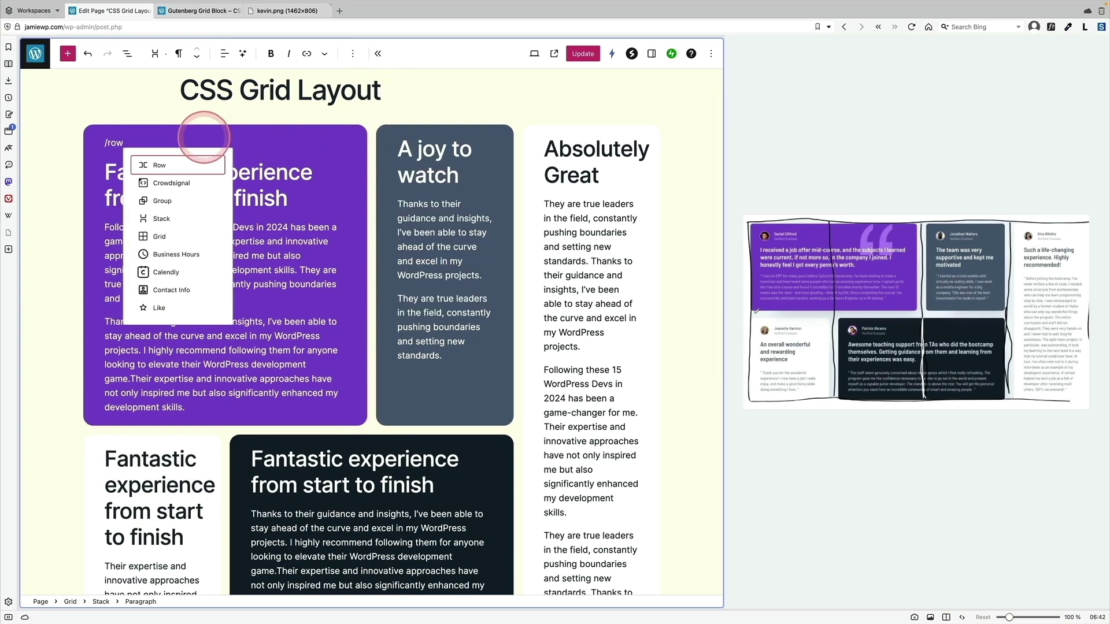
pyautogui.press('Return')
# - Place the woman's portrait from the Media Library in the row and start a paragraph beside it
pyautogui.click(118, 150)
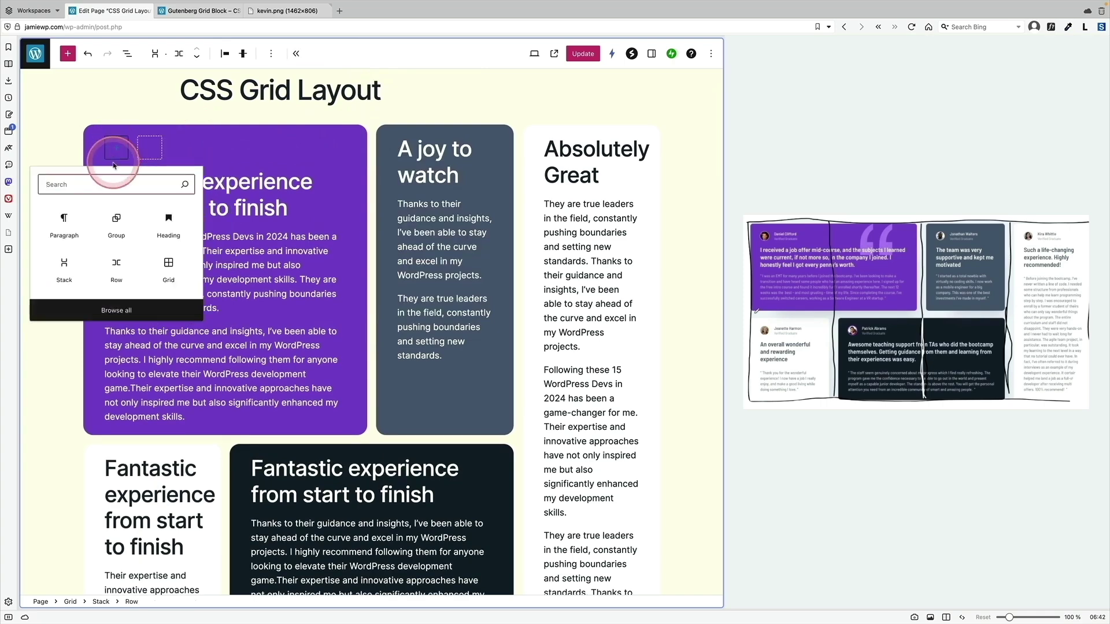
pyautogui.write('image')
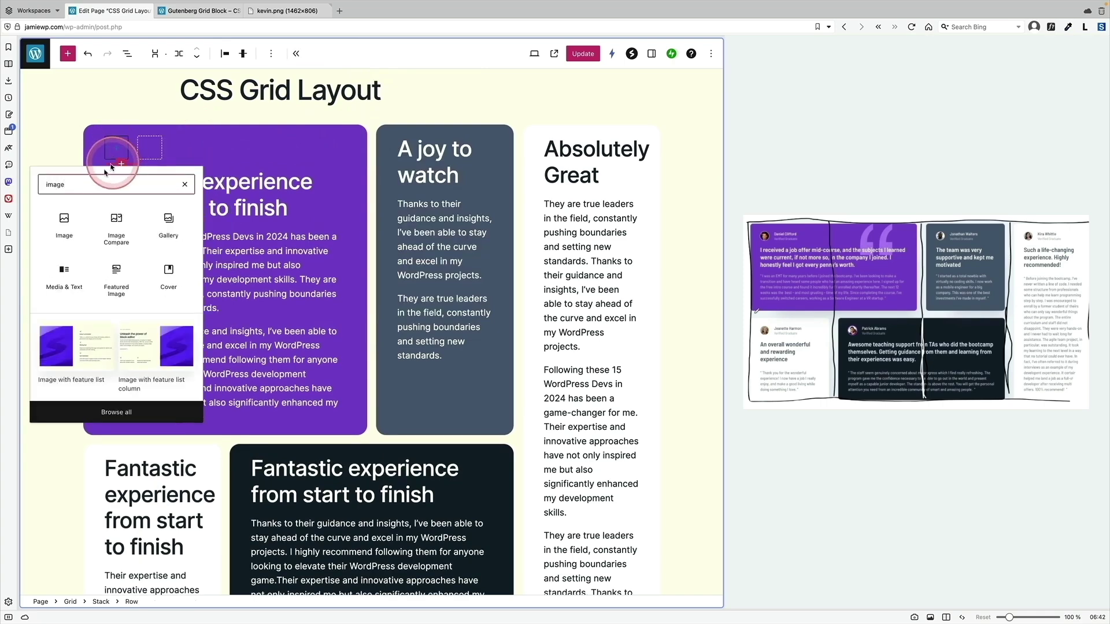
pyautogui.click(62, 219)
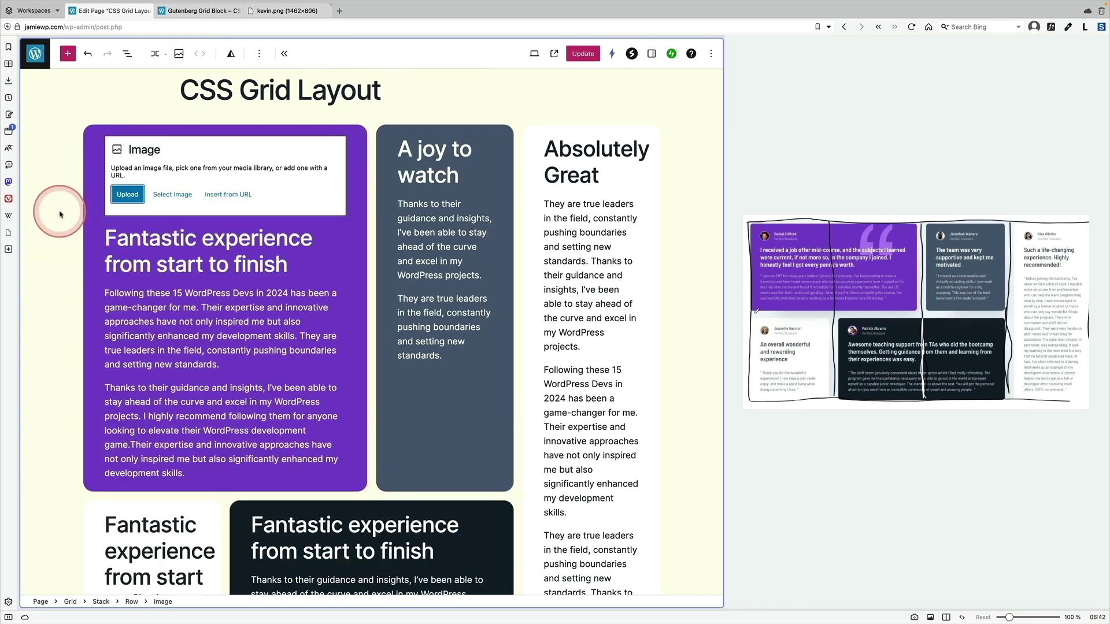
pyautogui.click(166, 195)
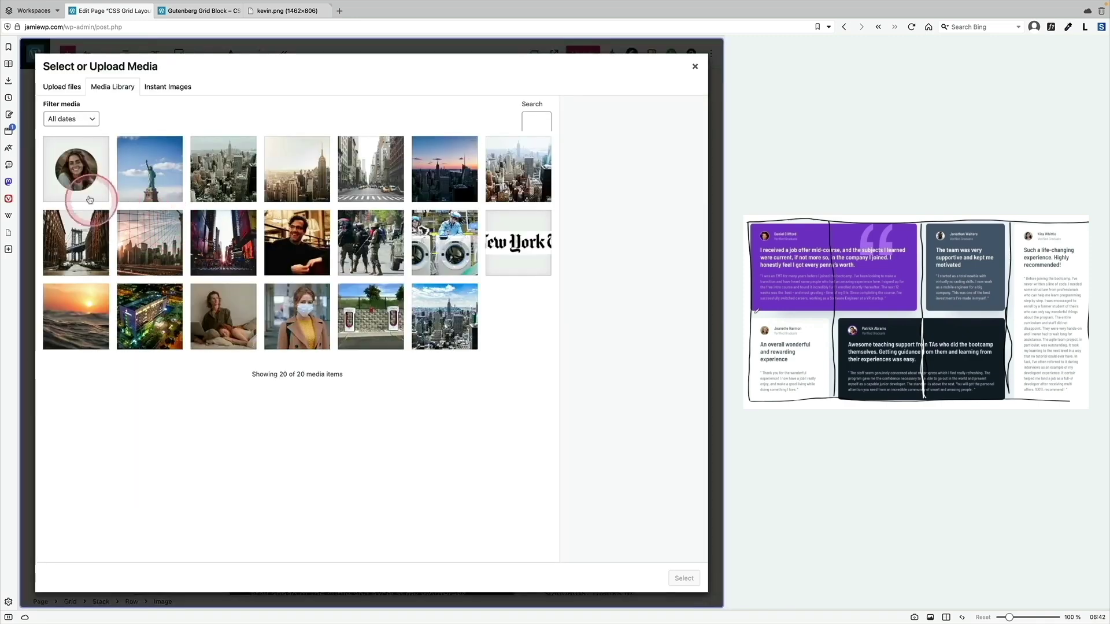
pyautogui.click(90, 200)
pyautogui.click(684, 578)
pyautogui.click(258, 121)
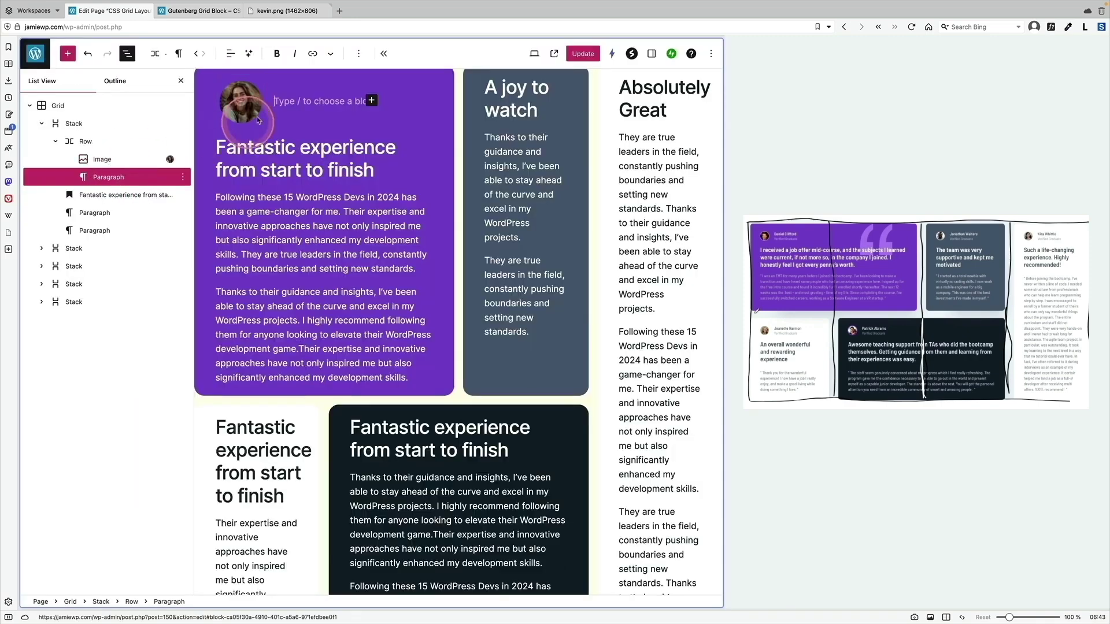
pyautogui.click(293, 101)
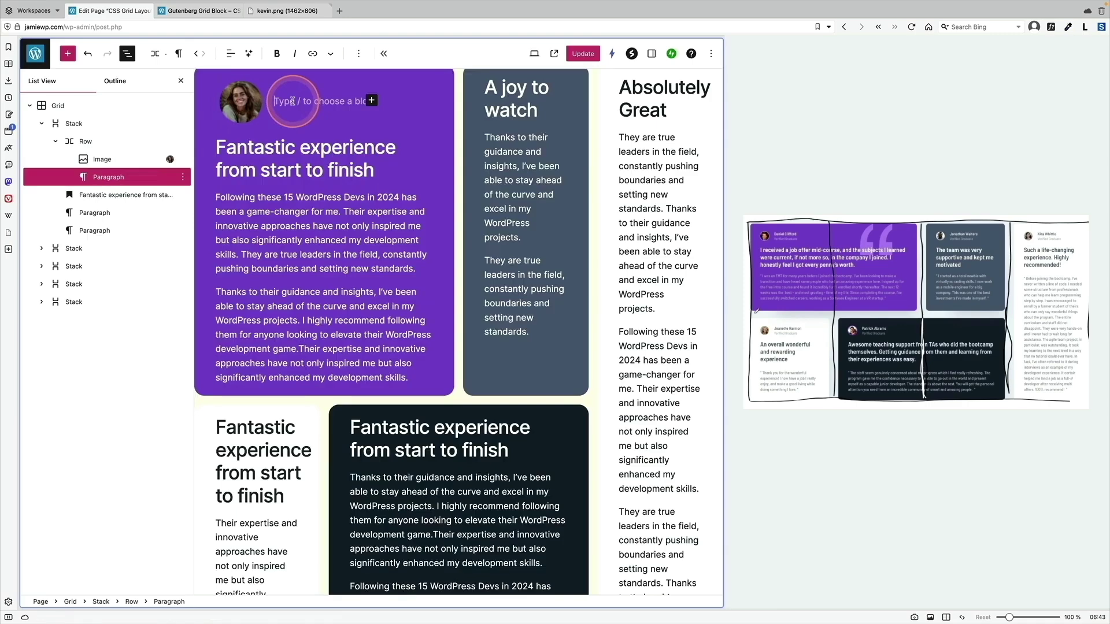
pyautogui.write('s')
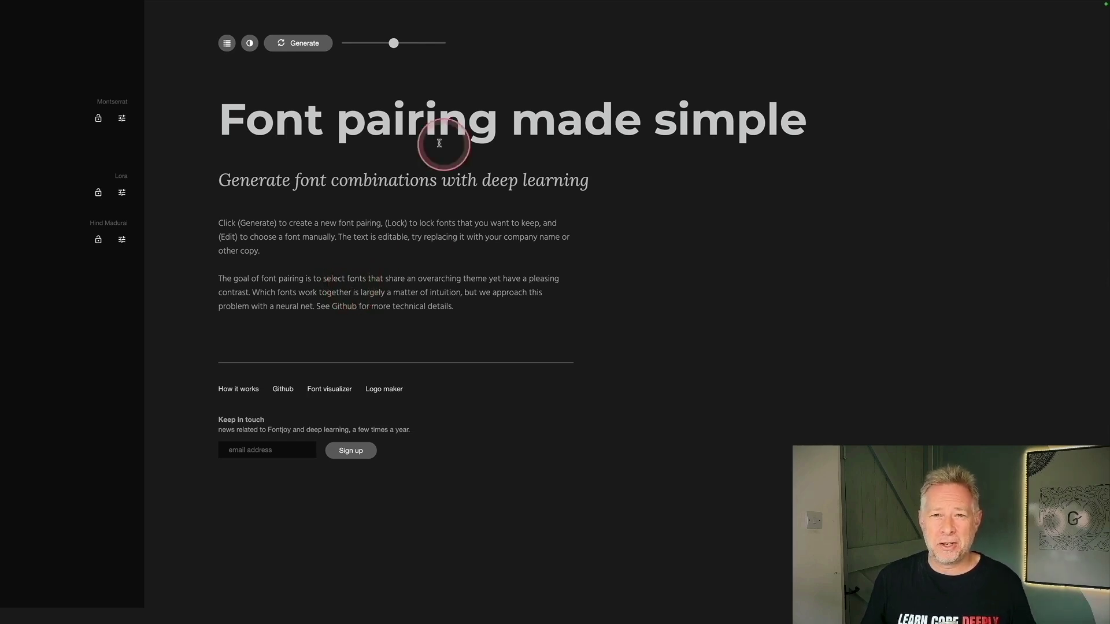
# - Generate two new pairings, landing on Crimson Text, Yanone Kaffeesatz and Cambay
pyautogui.click(302, 45)
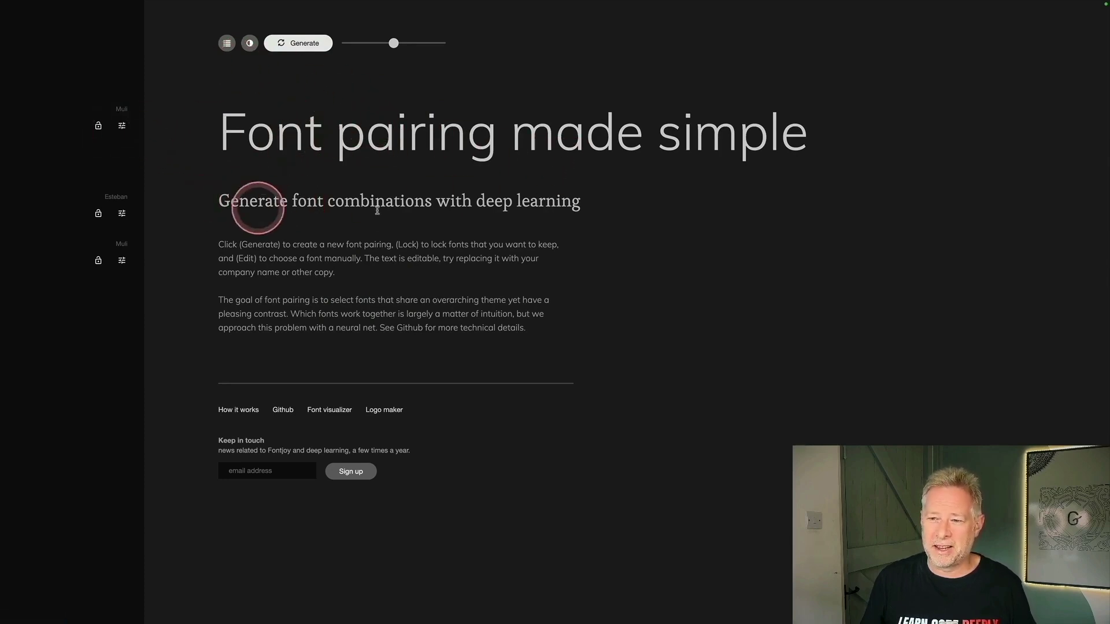
pyautogui.click(296, 45)
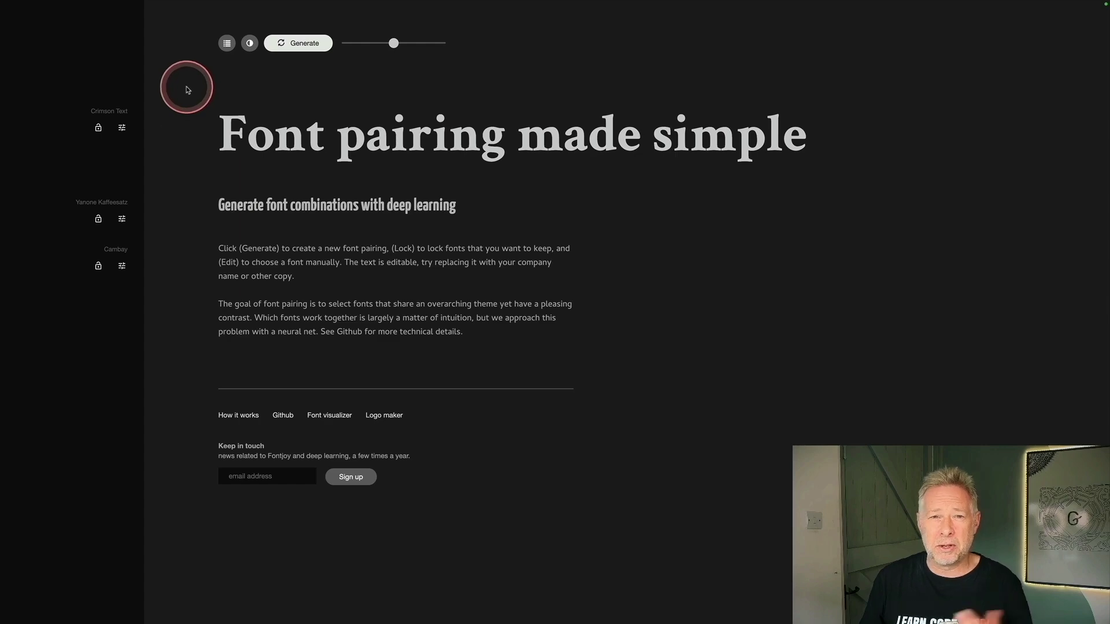
# - Replace the Crimson Text heading font with Poppins, found by searching 'popp', and lock it
pyautogui.click(122, 128)
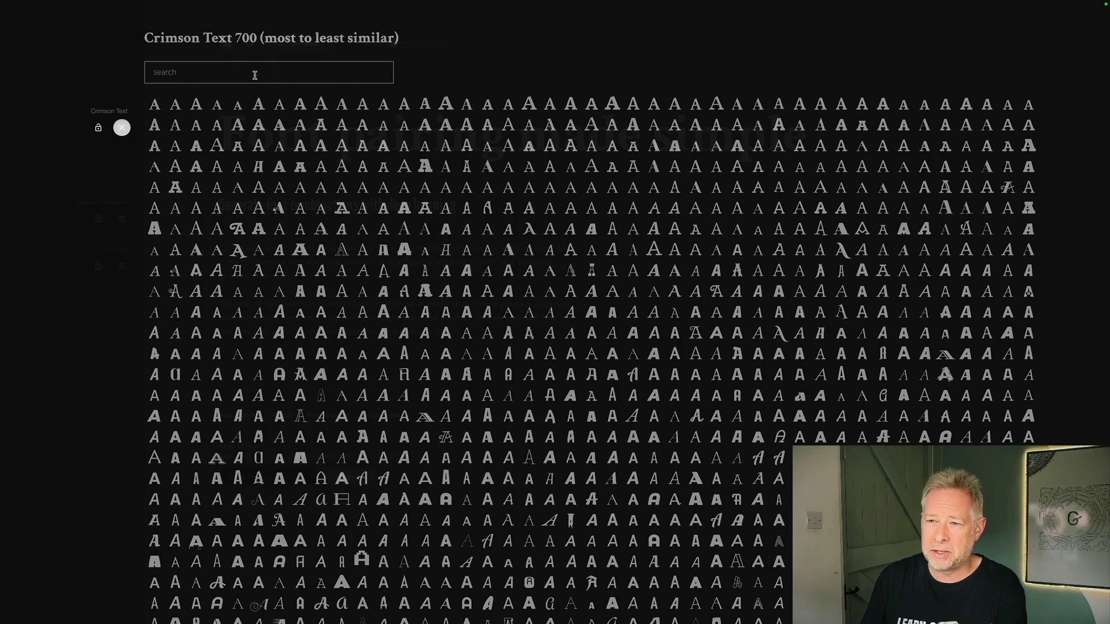
pyautogui.write('poppins')
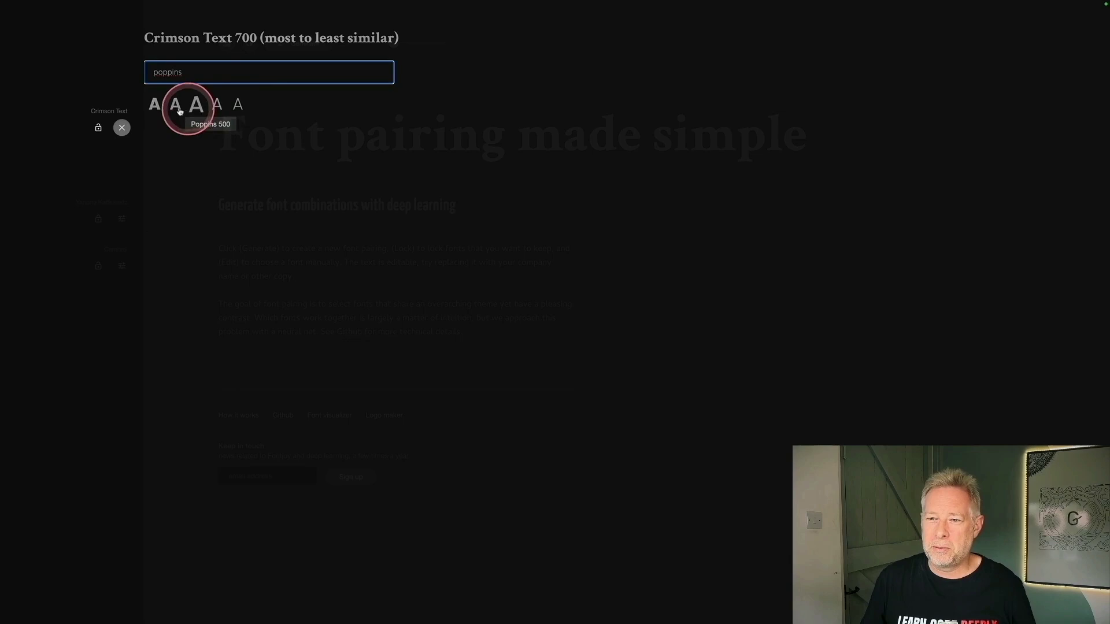
pyautogui.click(198, 106)
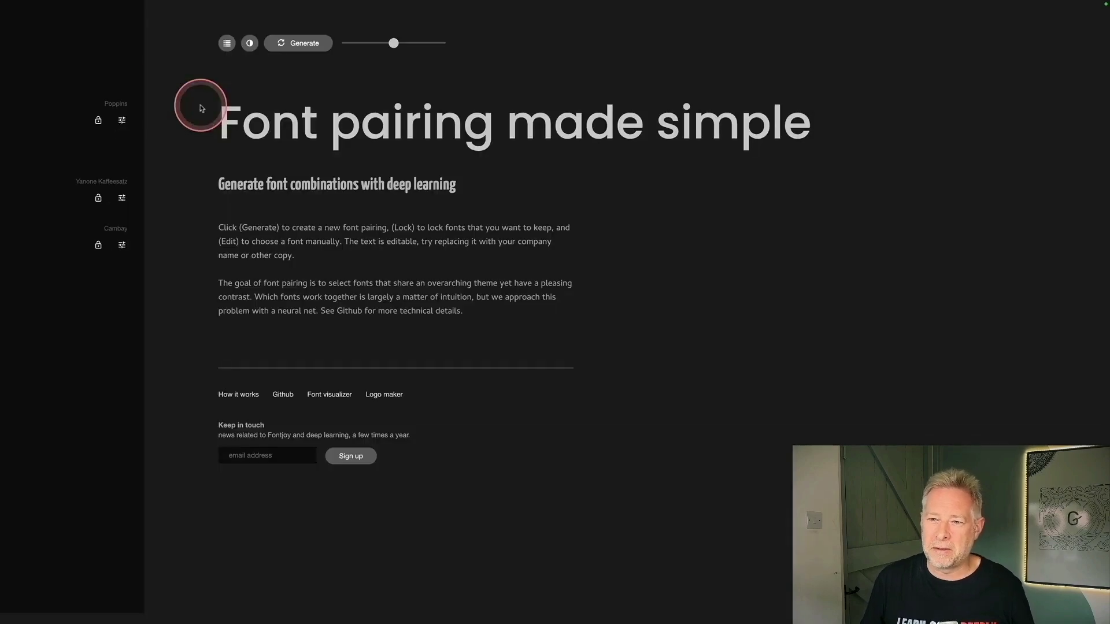
pyautogui.click(98, 122)
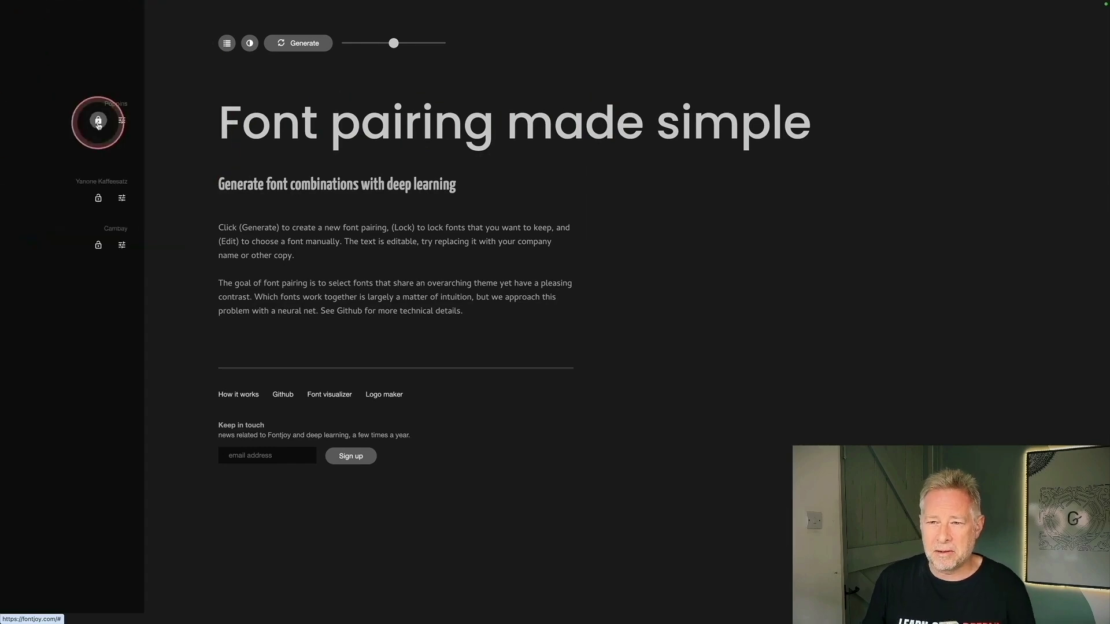
# - Regenerate Fontjoy pairings for locked Poppins (Signika, PT Sans Caption) and retype the heading as 'Pootlepress'
pyautogui.click(287, 45)
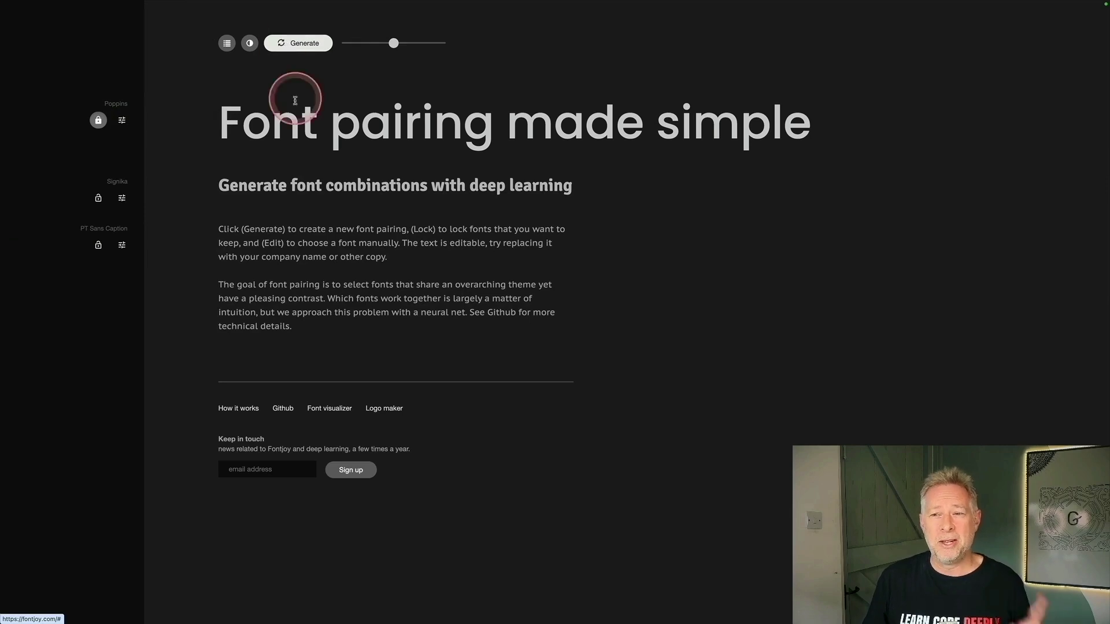
pyautogui.tripleClick(296, 128)
pyautogui.write('Pootlepress')
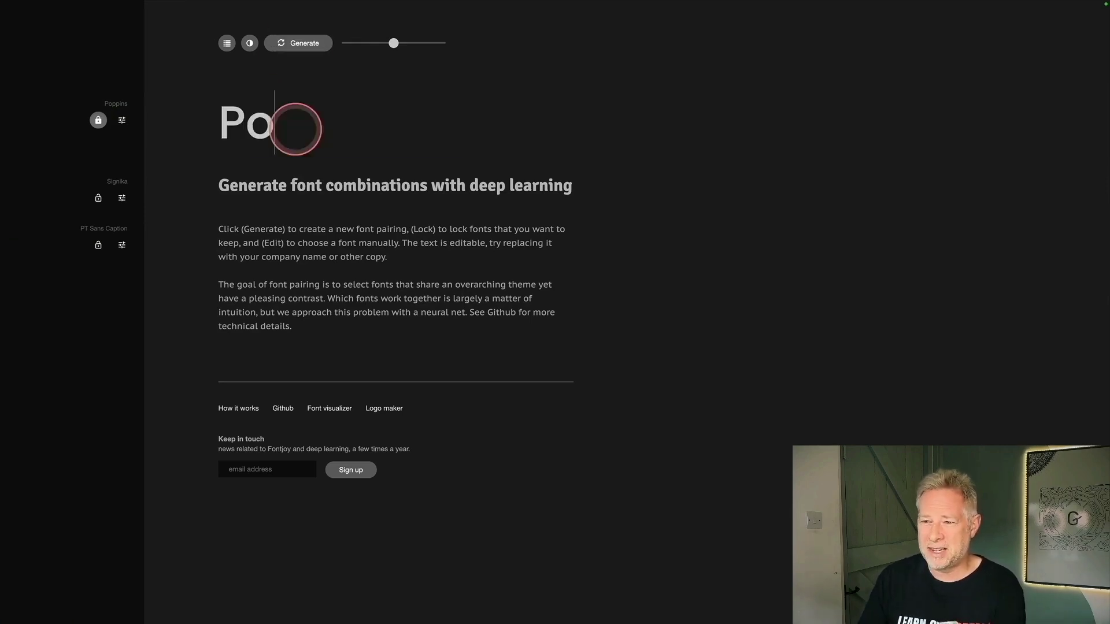